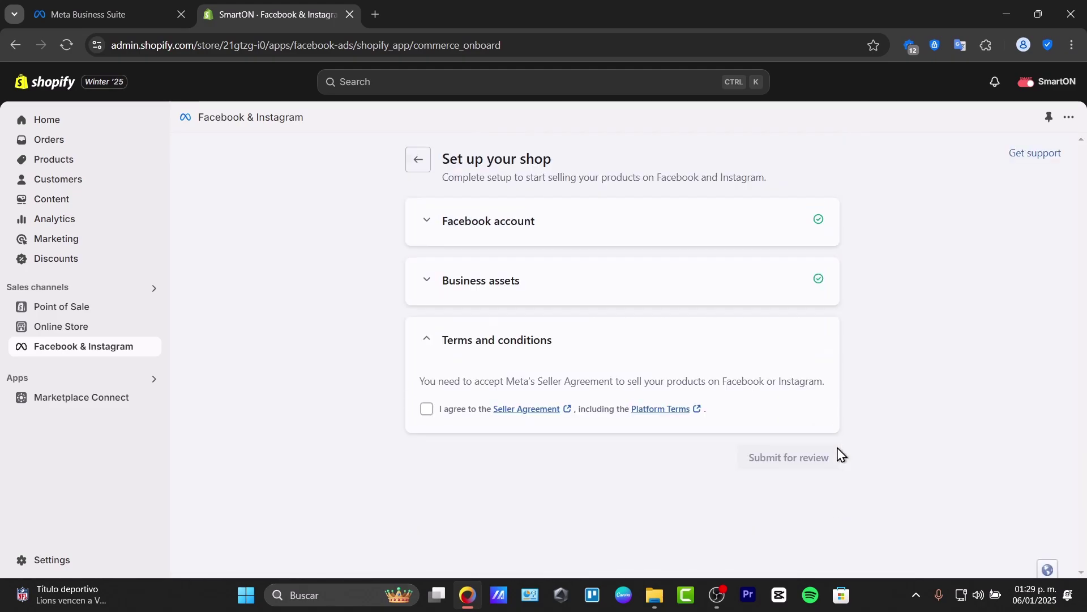
Step: Submit the Facebook & Instagram shop for review
{"action": "left_click", "coordinate": [758, 396]}
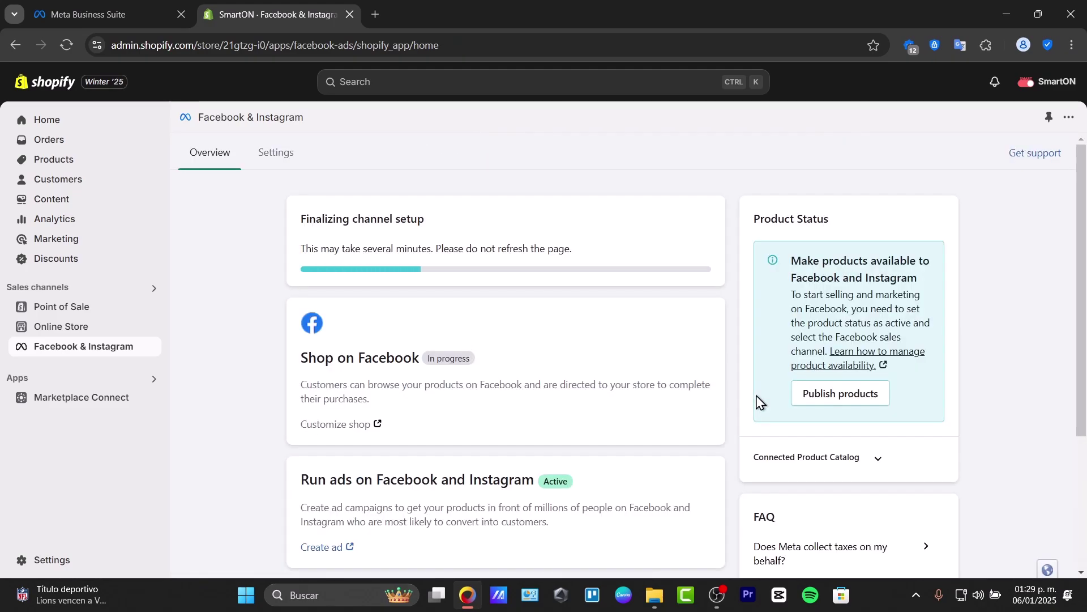
{"action": "scroll", "coordinate": [757, 400], "scroll_direction": "down", "scroll_amount": 4}
{"action": "scroll", "coordinate": [757, 400], "scroll_direction": "up", "scroll_amount": 4}
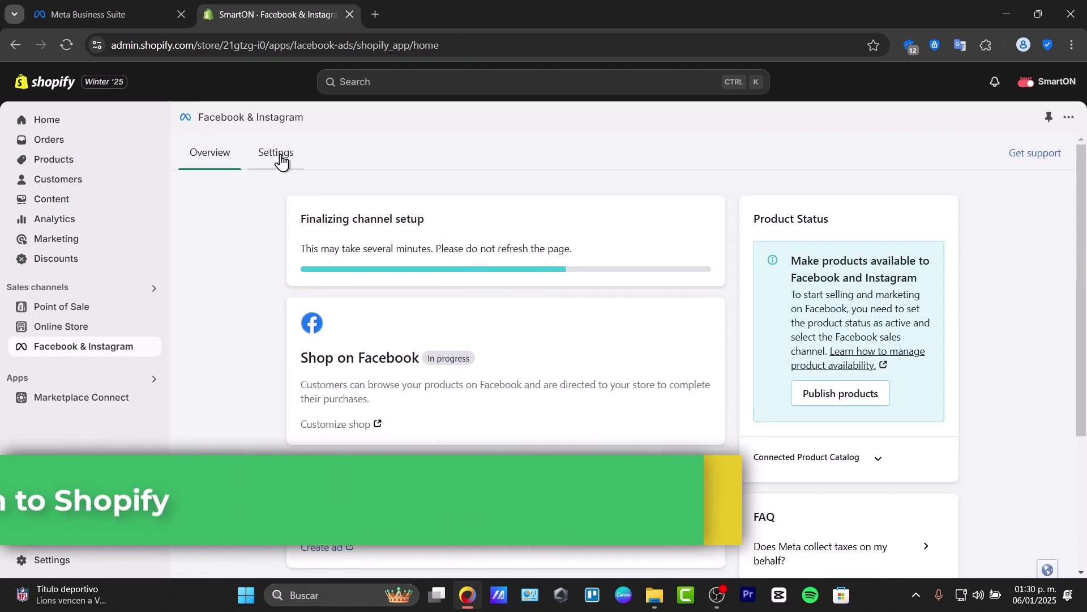
Step: Check the channel settings and the Meta Business Suite tab, then reload the channel home
{"action": "left_click", "coordinate": [267, 156]}
{"action": "left_click", "coordinate": [100, 7]}
{"action": "left_click", "coordinate": [271, 15]}
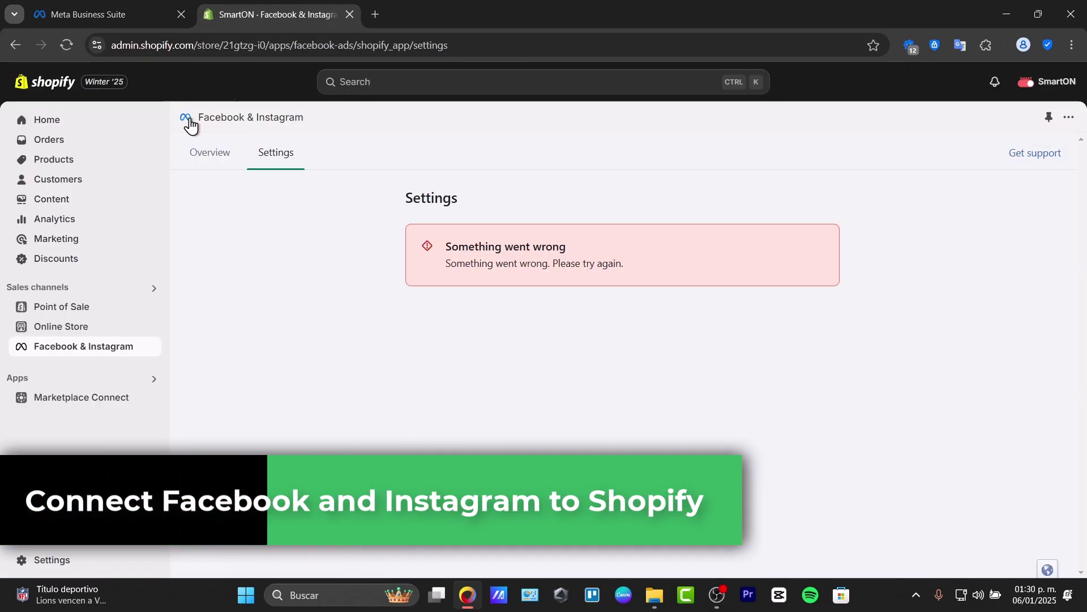
{"action": "left_click", "coordinate": [190, 120]}
{"action": "left_click", "coordinate": [55, 348]}
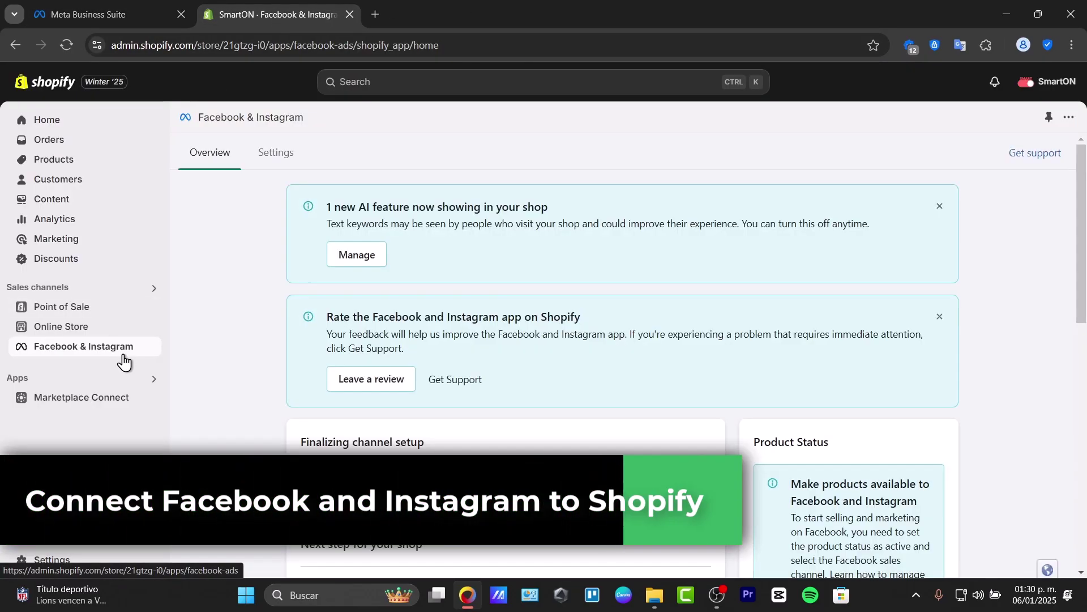
Step: Dismiss the AI feature and app-review banners and view the channel's Settings page
{"action": "left_click", "coordinate": [937, 211]}
{"action": "left_click", "coordinate": [938, 207]}
{"action": "scroll", "coordinate": [468, 267], "scroll_direction": "down", "scroll_amount": 4}
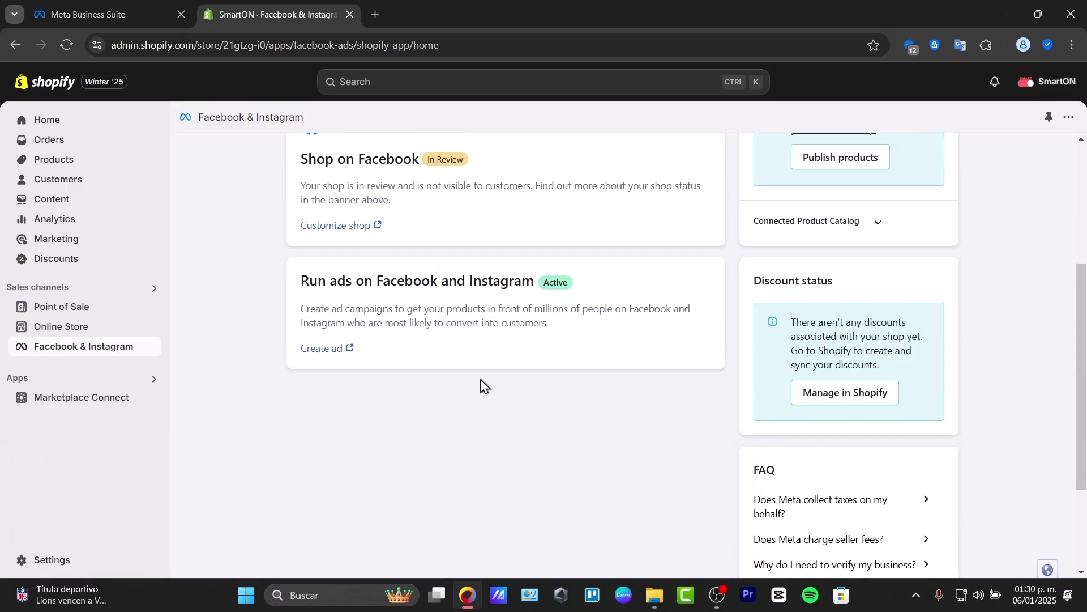
{"action": "left_click", "coordinate": [284, 157]}
{"action": "scroll", "coordinate": [616, 259], "scroll_direction": "down", "scroll_amount": 10}
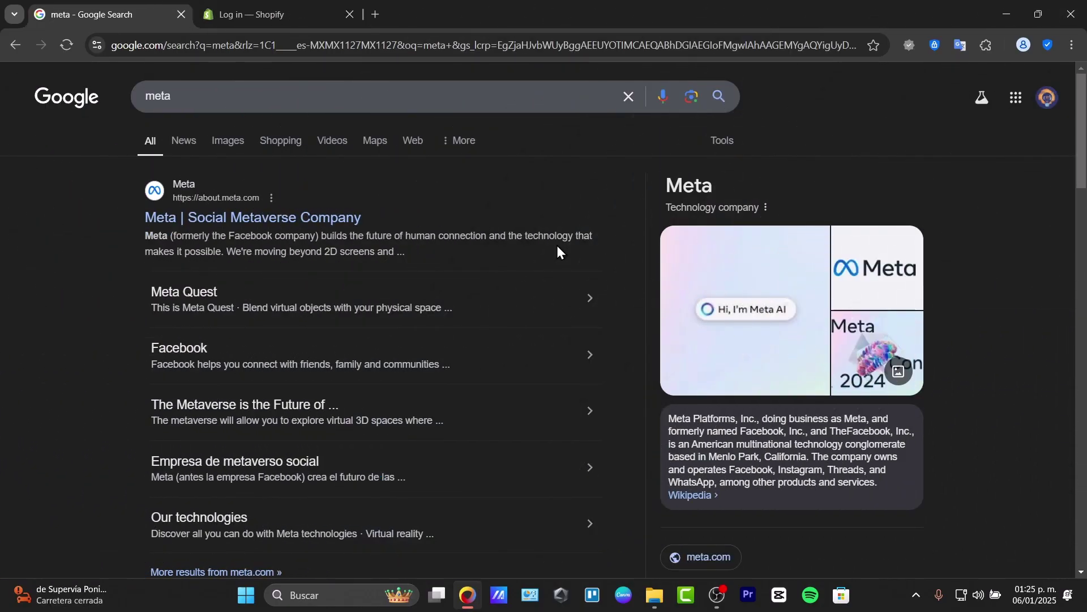
Step: Switch to the Shopify login tab and sign in with the store owner's account
{"action": "left_click", "coordinate": [342, 8]}
{"action": "left_click", "coordinate": [581, 328]}
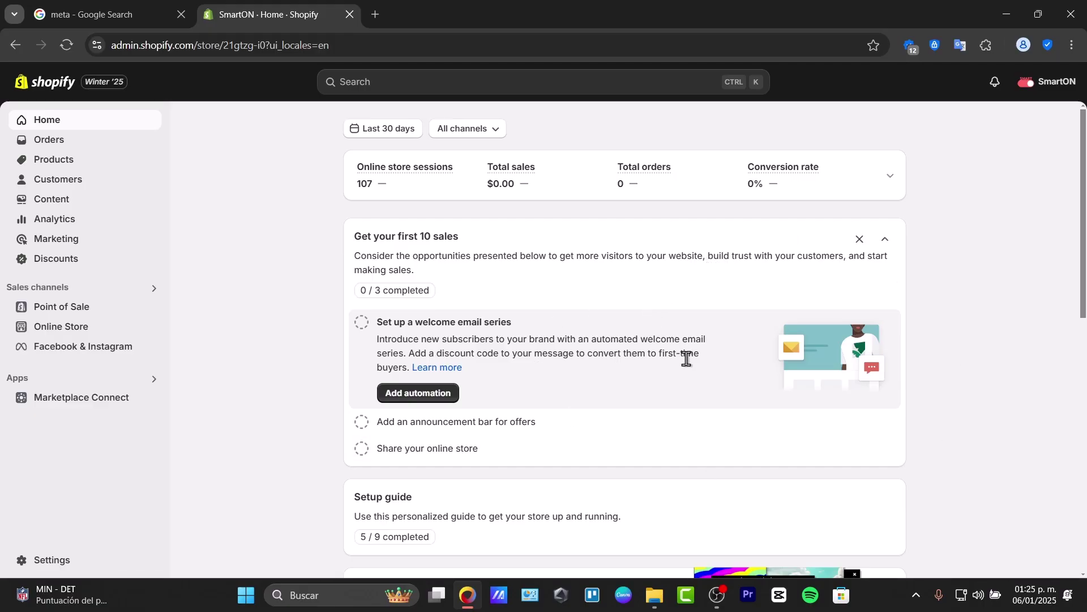
{"action": "left_click", "coordinate": [37, 561]}
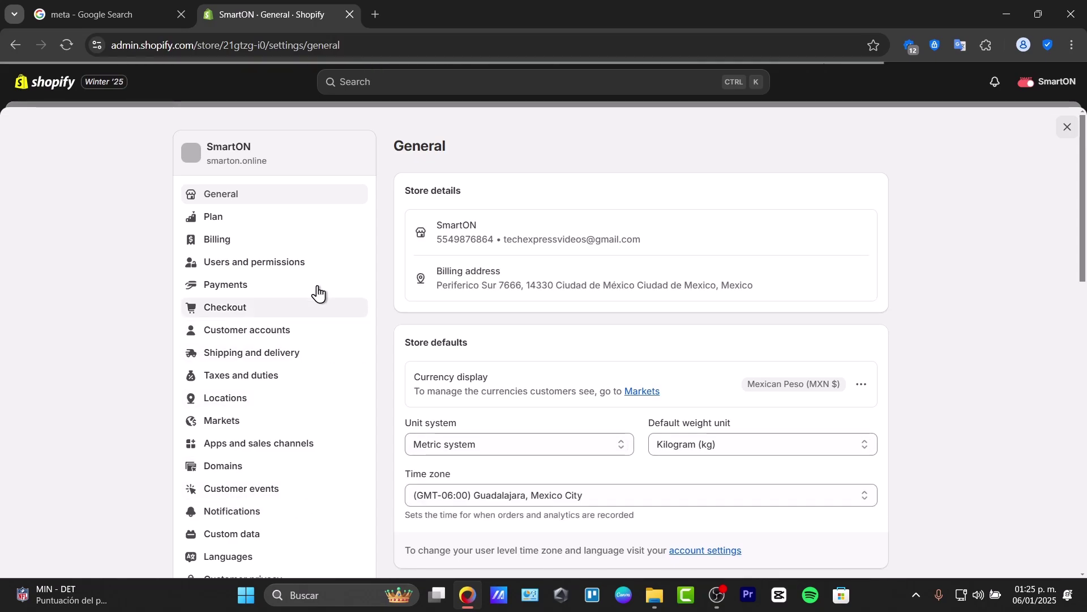
{"action": "left_click", "coordinate": [226, 223]}
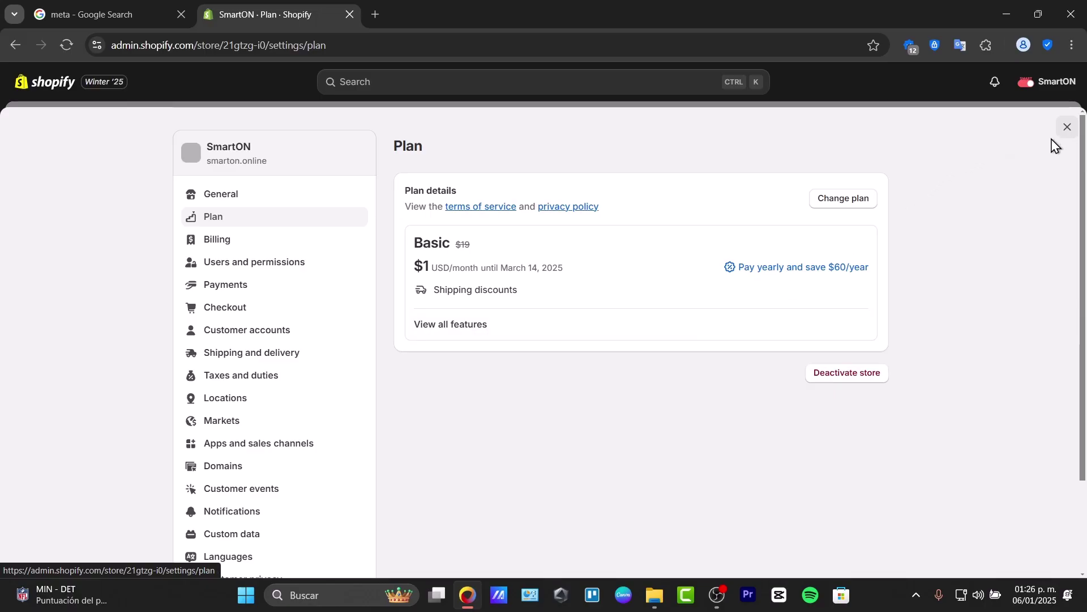
{"action": "left_click", "coordinate": [1067, 128]}
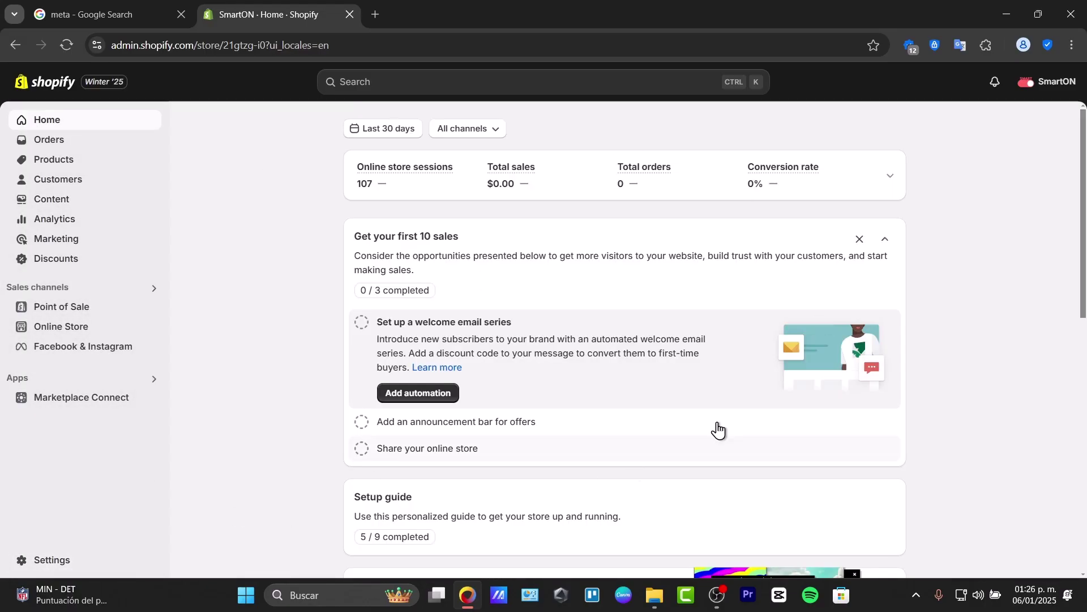
Step: Search Google for 'facebook business manager' and open the Business Manager on Meta result
{"action": "left_click", "coordinate": [100, 1]}
{"action": "left_click", "coordinate": [306, 99]}
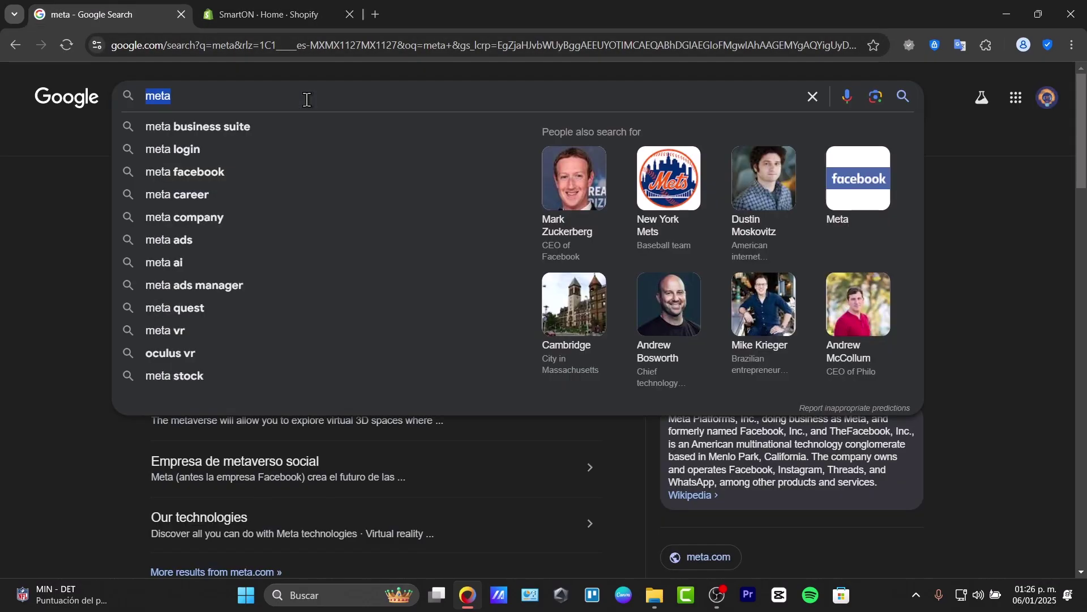
{"action": "type", "text": "fgaceb"}
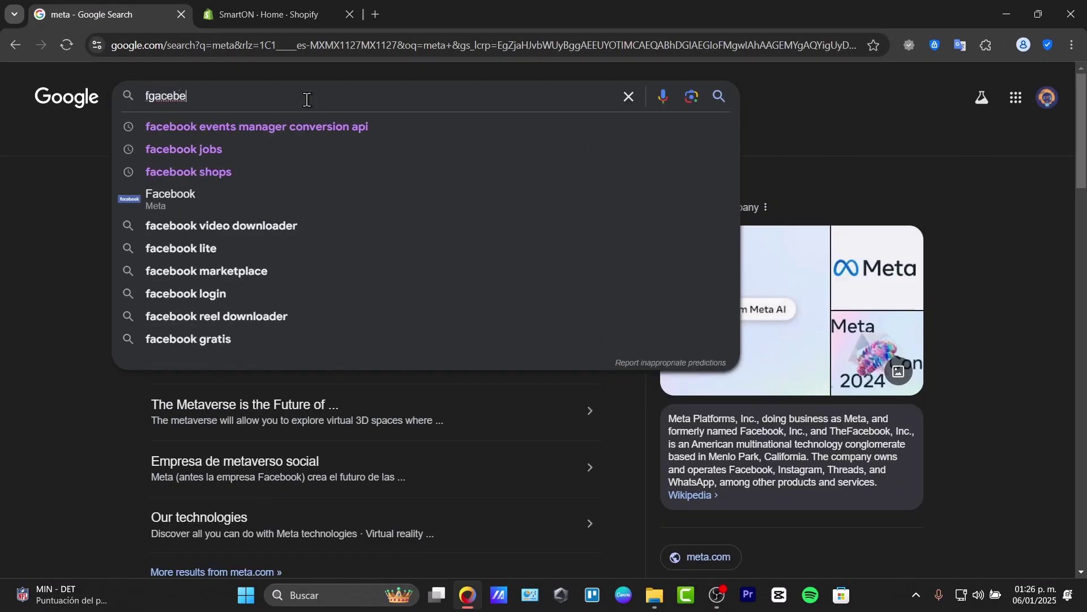
{"action": "type", "text": " m"}
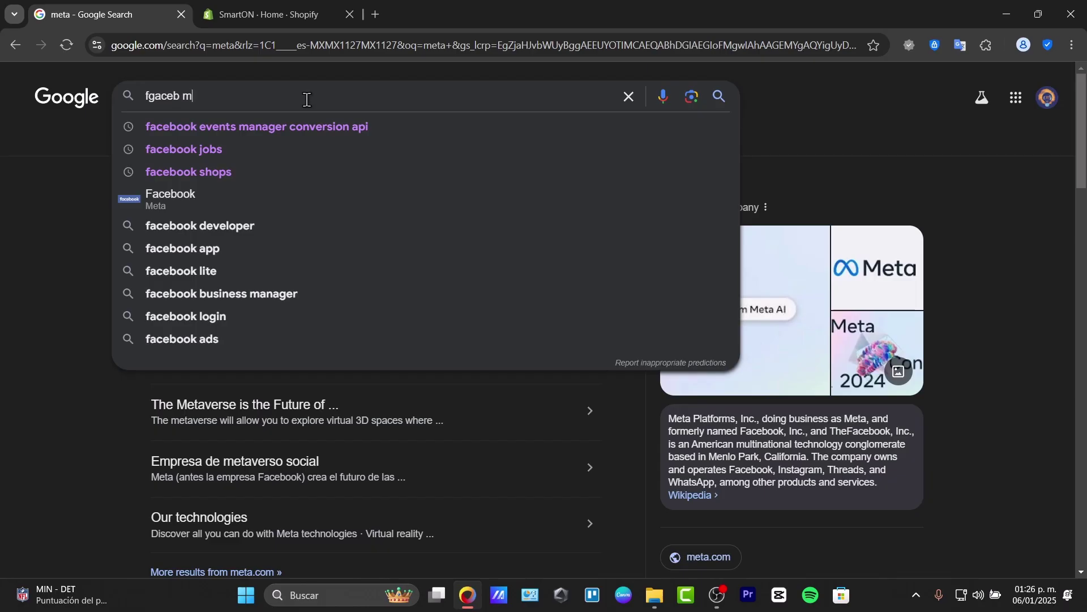
{"action": "key", "text": "BackSpace"}
{"action": "type", "text": "business m"}
{"action": "key", "text": "BackSpace"}
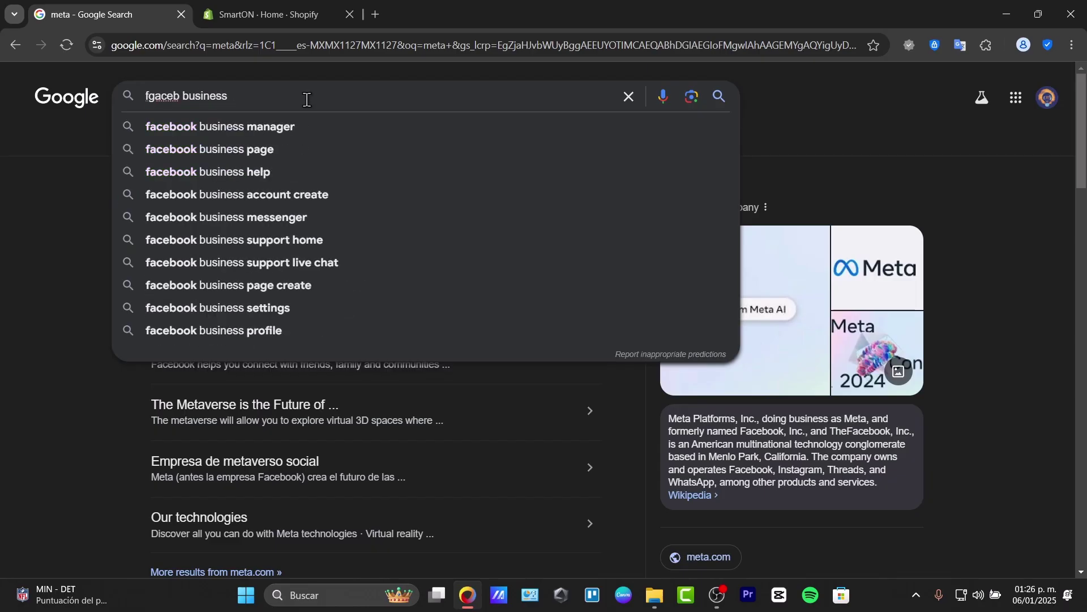
{"action": "type", "text": "amanger"}
{"action": "key", "text": "Return"}
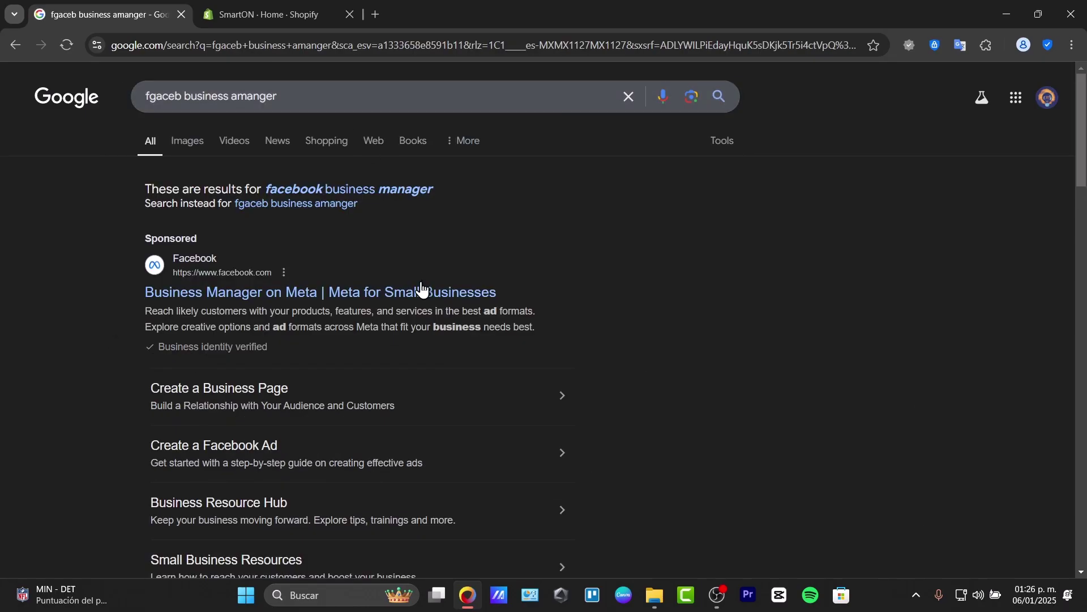
{"action": "left_click", "coordinate": [422, 291]}
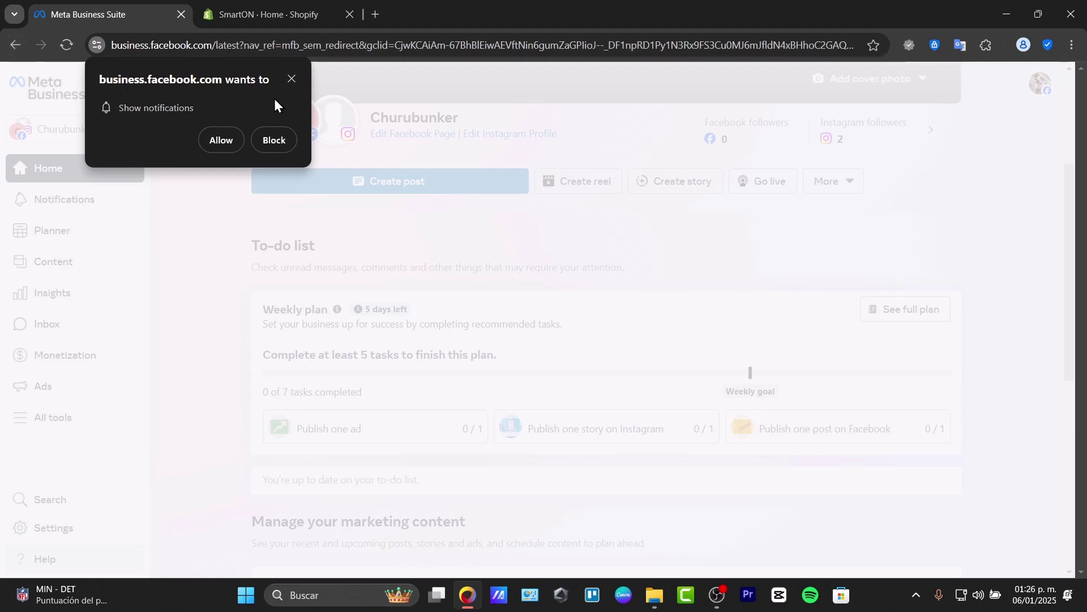
Step: Dismiss Meta's notification prompts, switch the active asset to Tech Express, and return to Shopify
{"action": "left_click", "coordinate": [288, 84]}
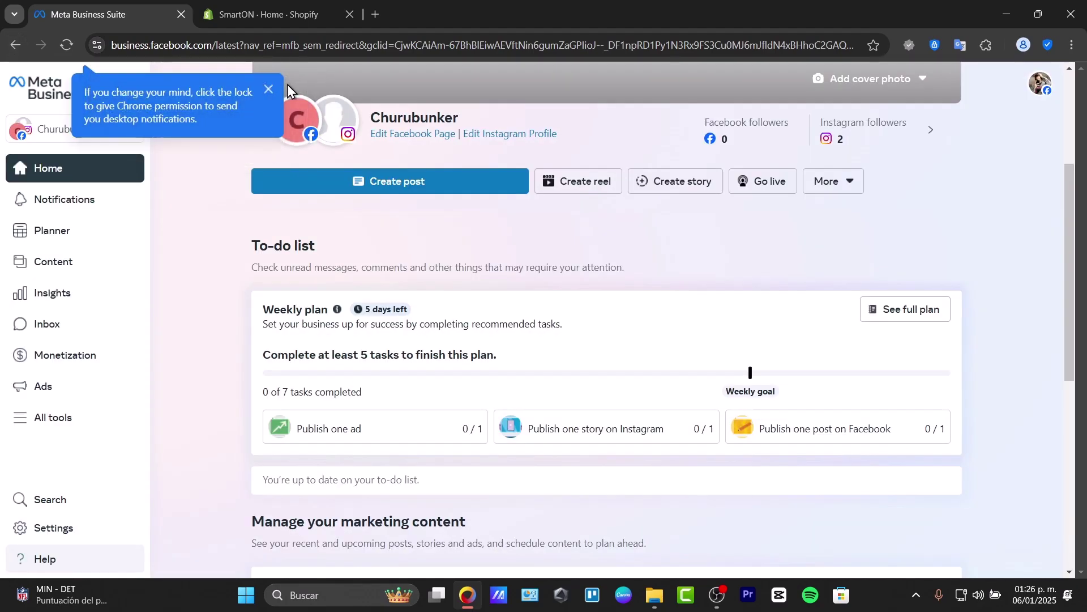
{"action": "left_click", "coordinate": [269, 90]}
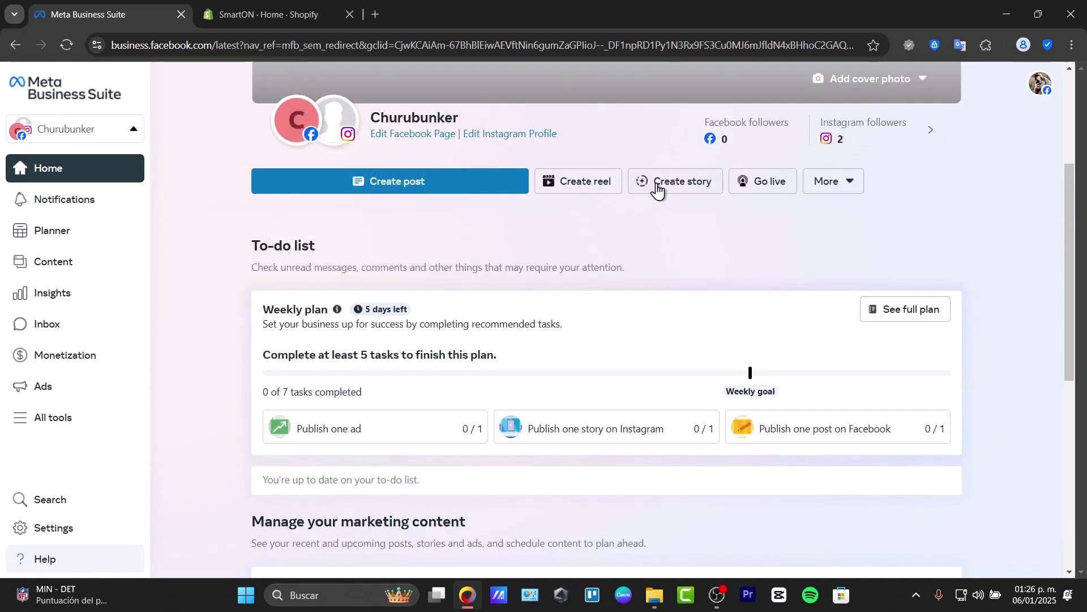
{"action": "left_click", "coordinate": [78, 148]}
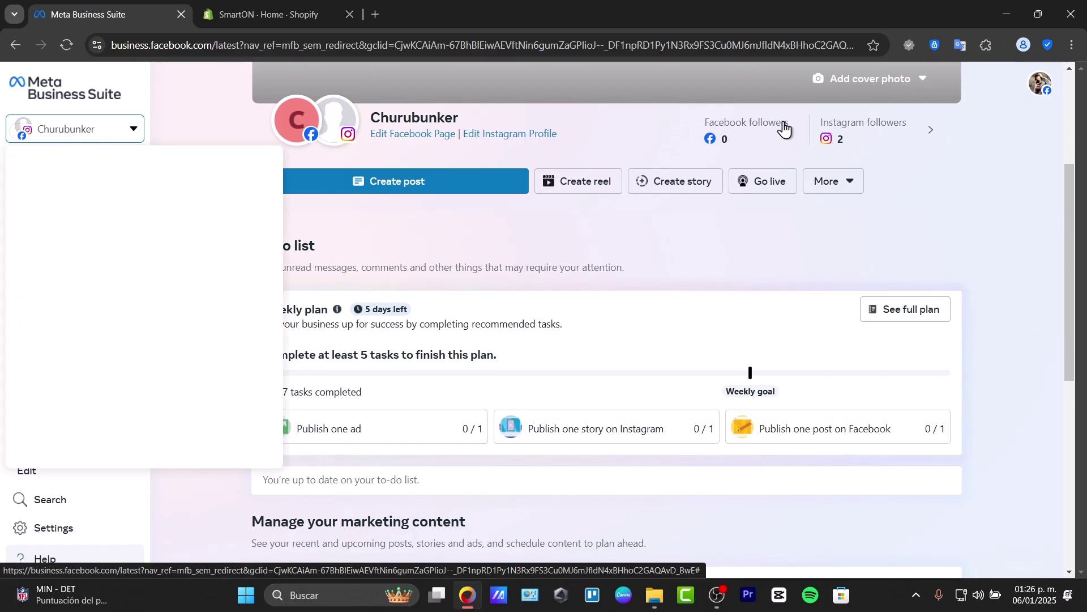
{"action": "scroll", "coordinate": [194, 314], "scroll_direction": "down", "scroll_amount": 5}
{"action": "scroll", "coordinate": [192, 316], "scroll_direction": "up", "scroll_amount": 3}
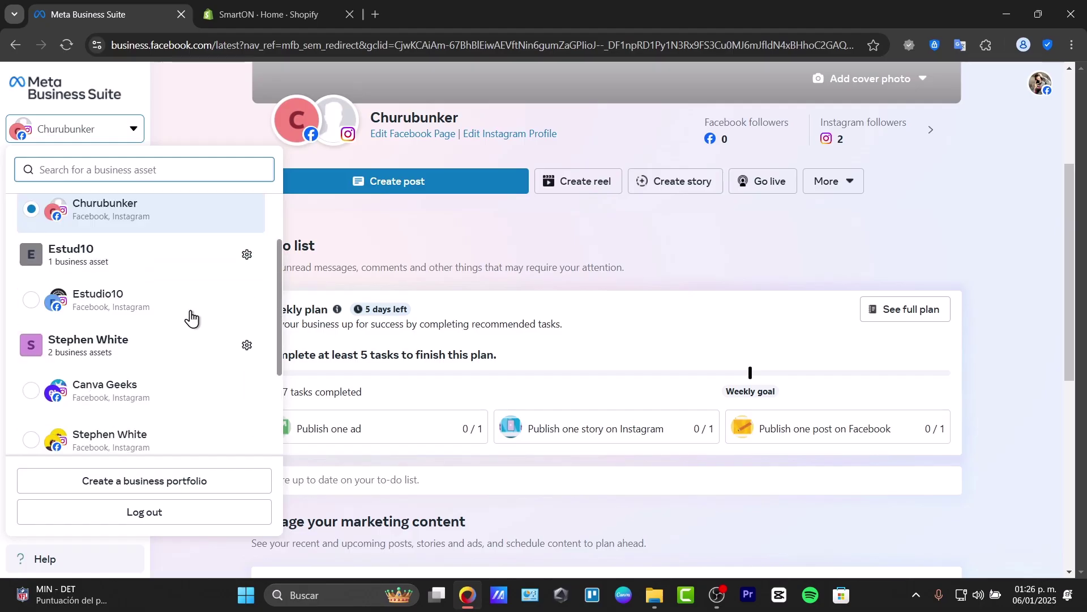
{"action": "scroll", "coordinate": [194, 318], "scroll_direction": "down", "scroll_amount": 3}
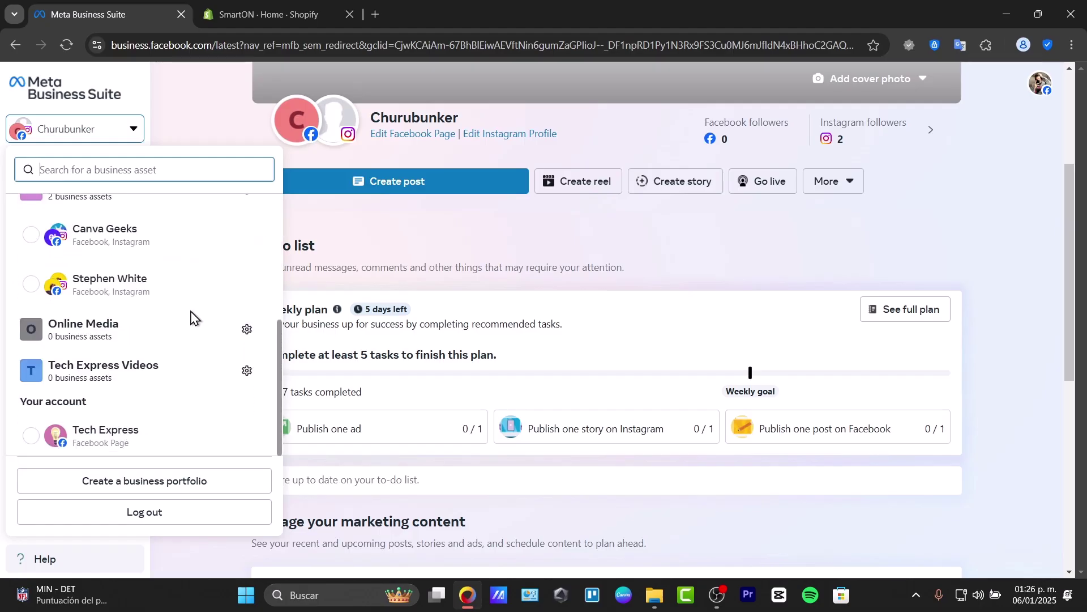
{"action": "left_click", "coordinate": [59, 448]}
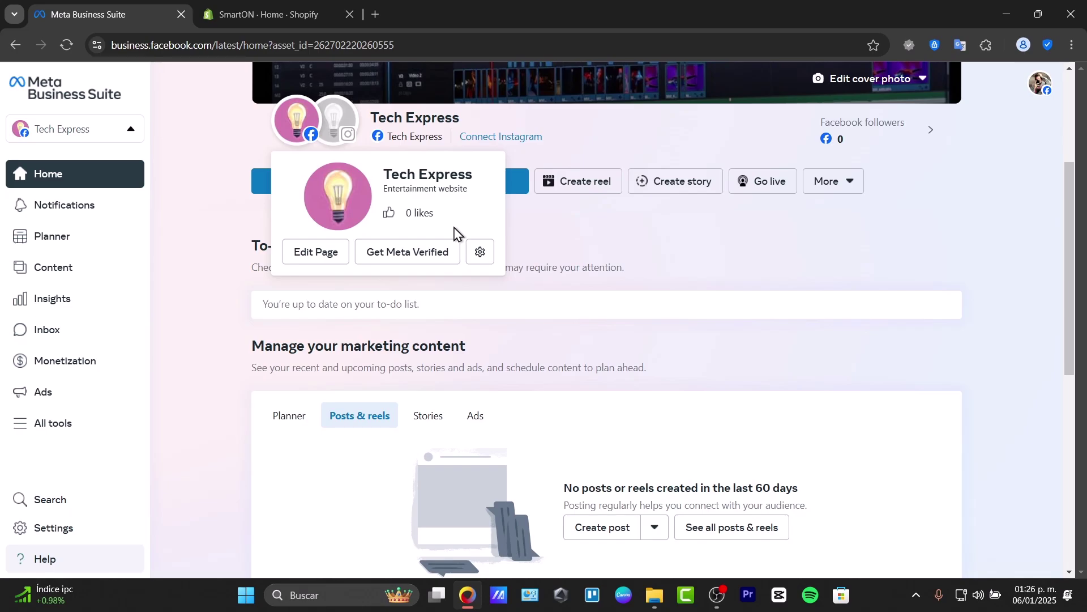
{"action": "left_click", "coordinate": [278, 8]}
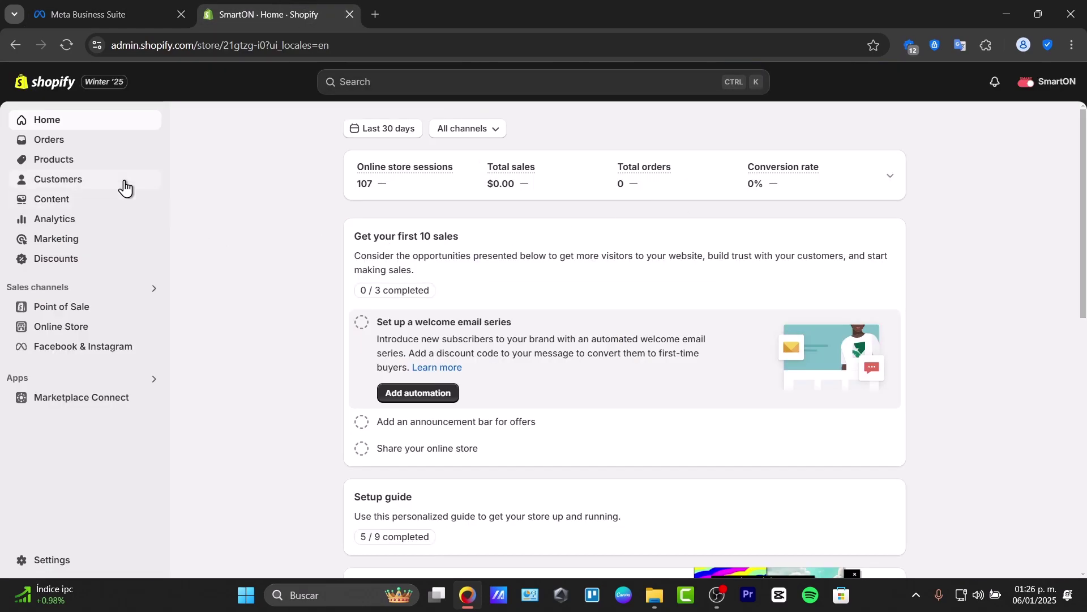
Step: Glance at the product list, expand the home sessions chart, and list the installed sales channels
{"action": "left_click", "coordinate": [100, 169]}
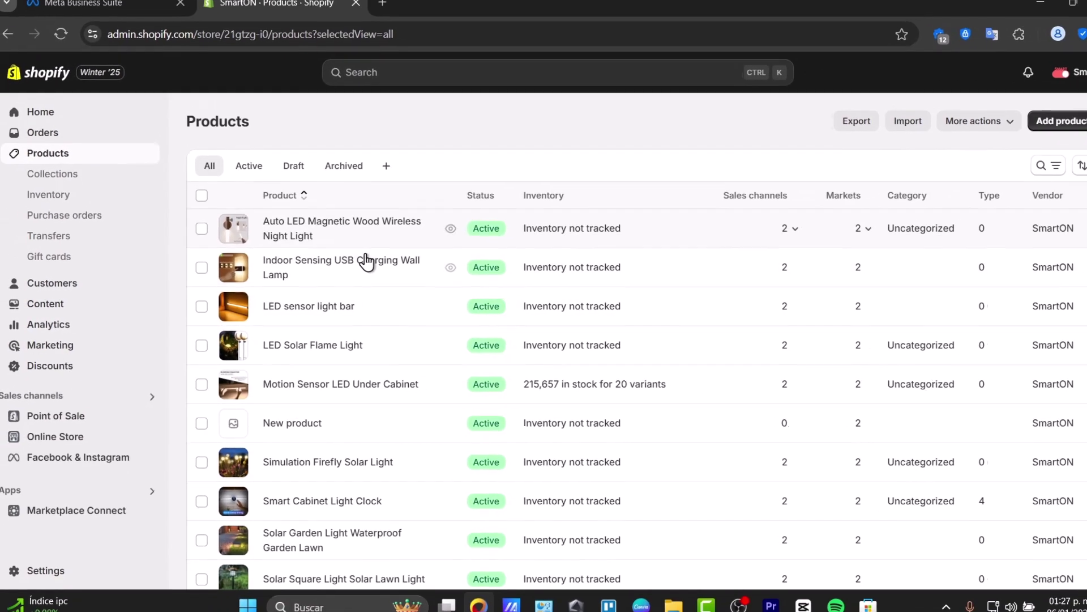
{"action": "scroll", "coordinate": [398, 265], "scroll_direction": "down", "scroll_amount": 3}
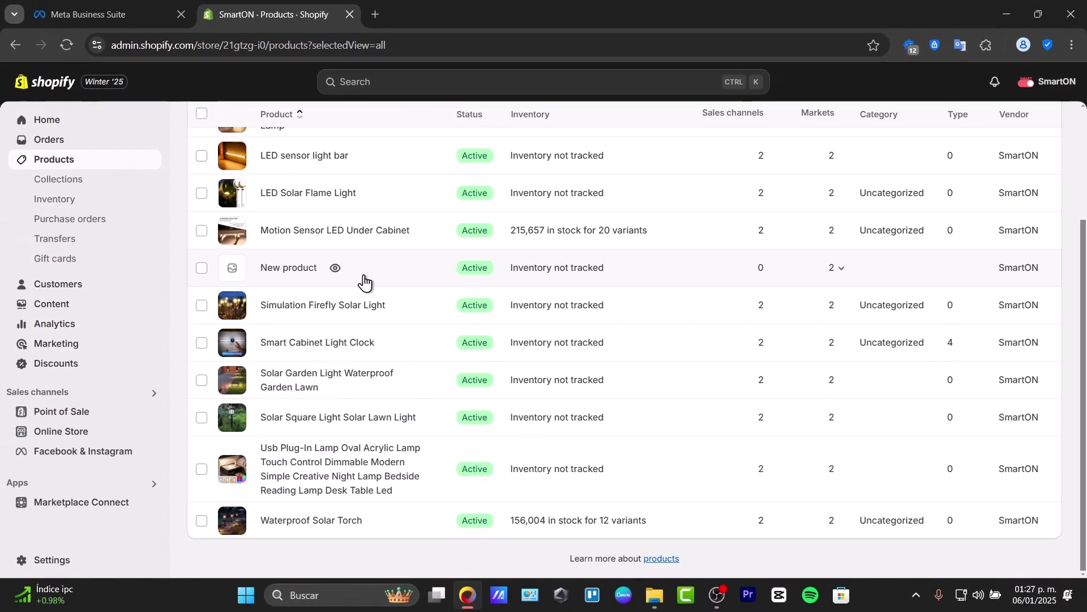
{"action": "scroll", "coordinate": [405, 403], "scroll_direction": "up", "scroll_amount": 3}
{"action": "left_click", "coordinate": [59, 120]}
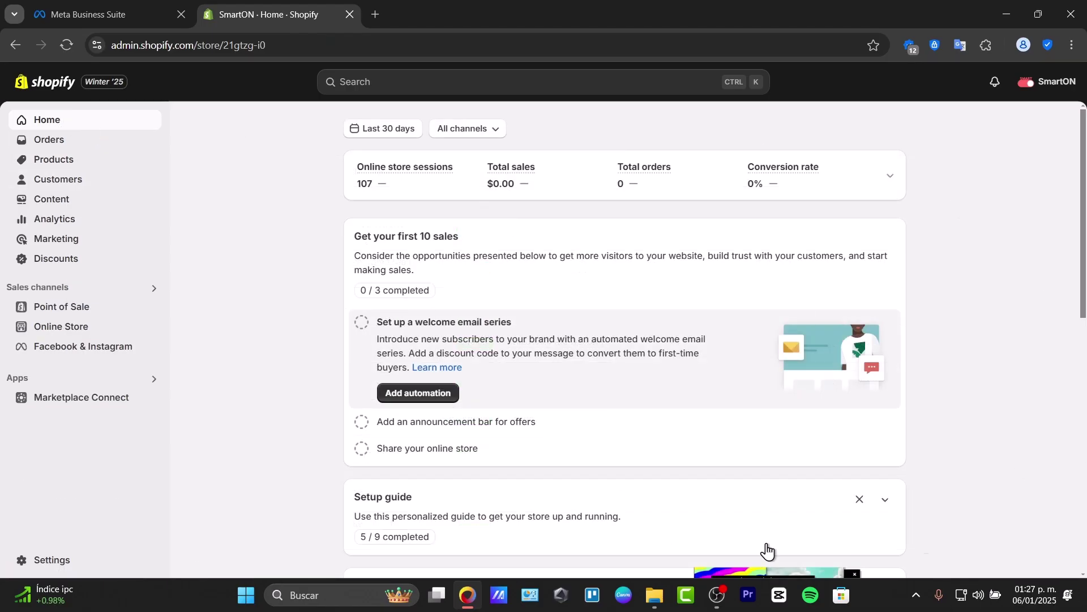
{"action": "left_click", "coordinate": [890, 175]}
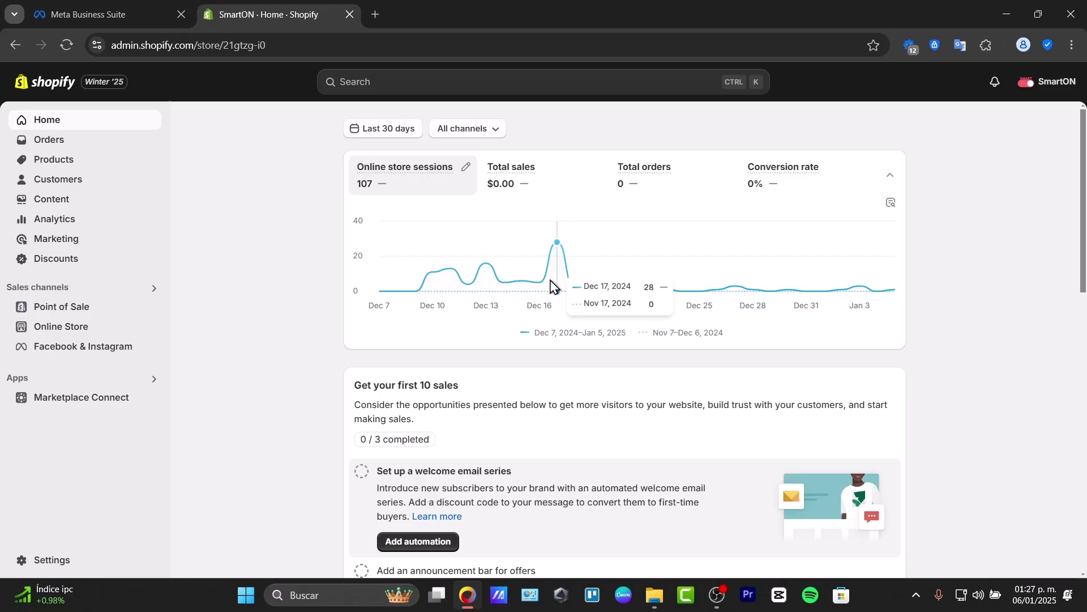
{"action": "left_click", "coordinate": [46, 289]}
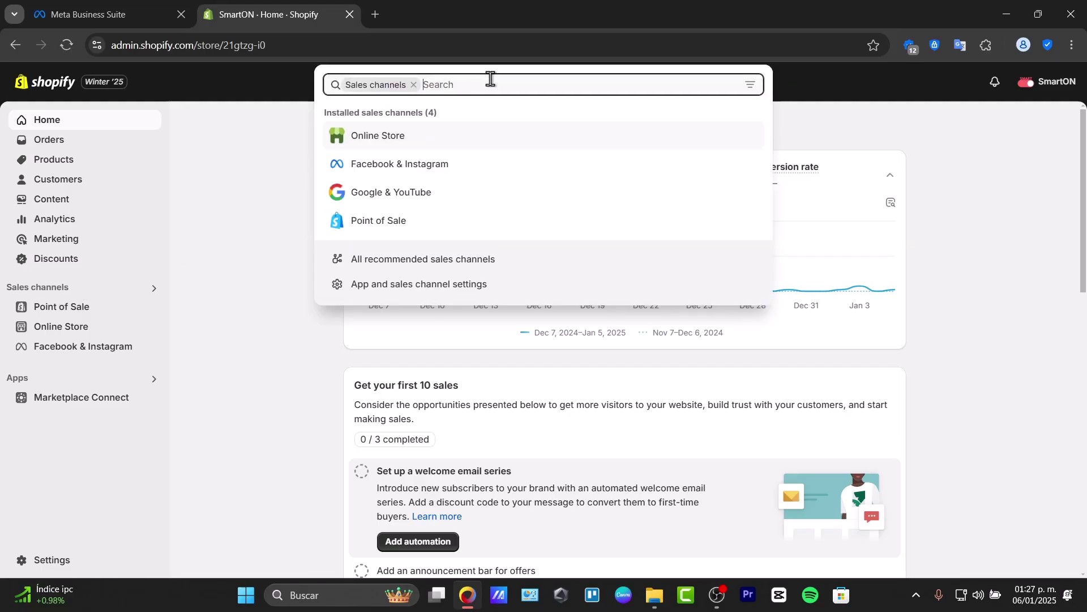
Step: Deactivate the Facebook & Instagram shop from its Settings, then reload the channel after the error
{"action": "left_click", "coordinate": [445, 172]}
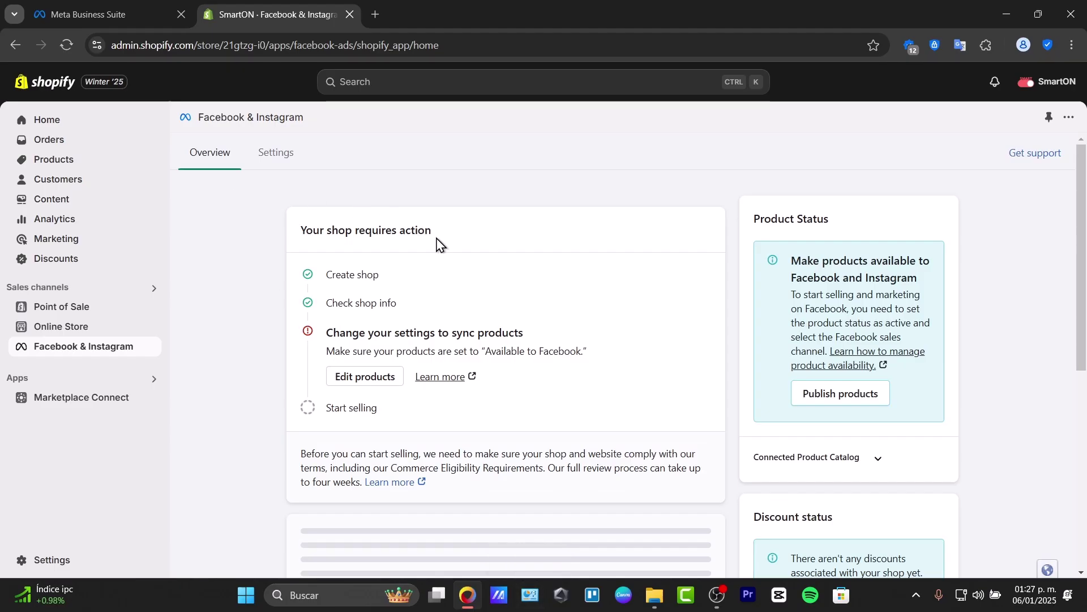
{"action": "left_click", "coordinate": [255, 153]}
{"action": "scroll", "coordinate": [544, 351], "scroll_direction": "down", "scroll_amount": 10}
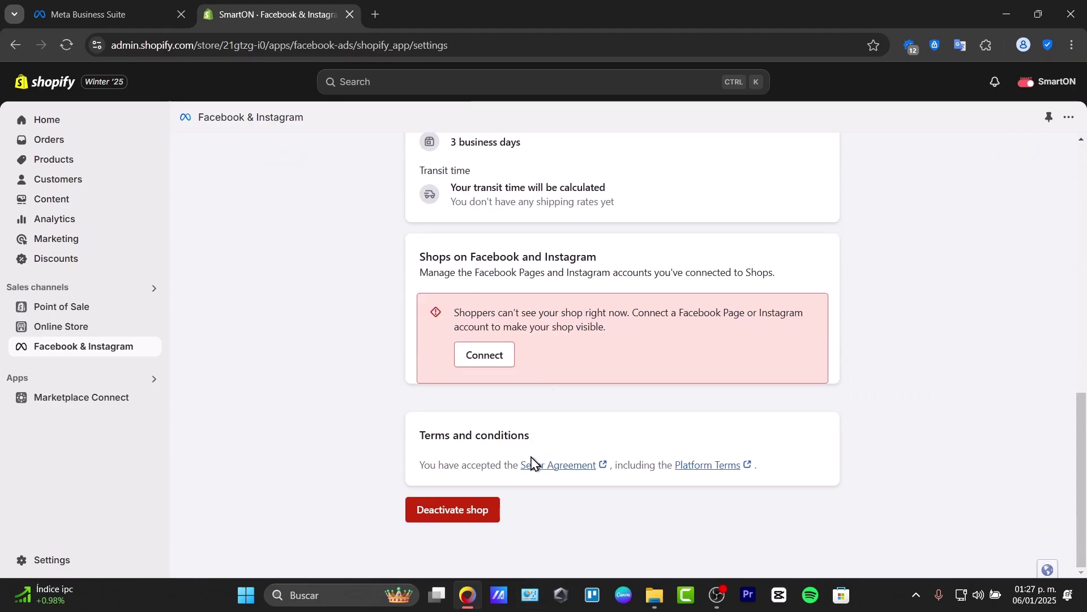
{"action": "left_click", "coordinate": [419, 512]}
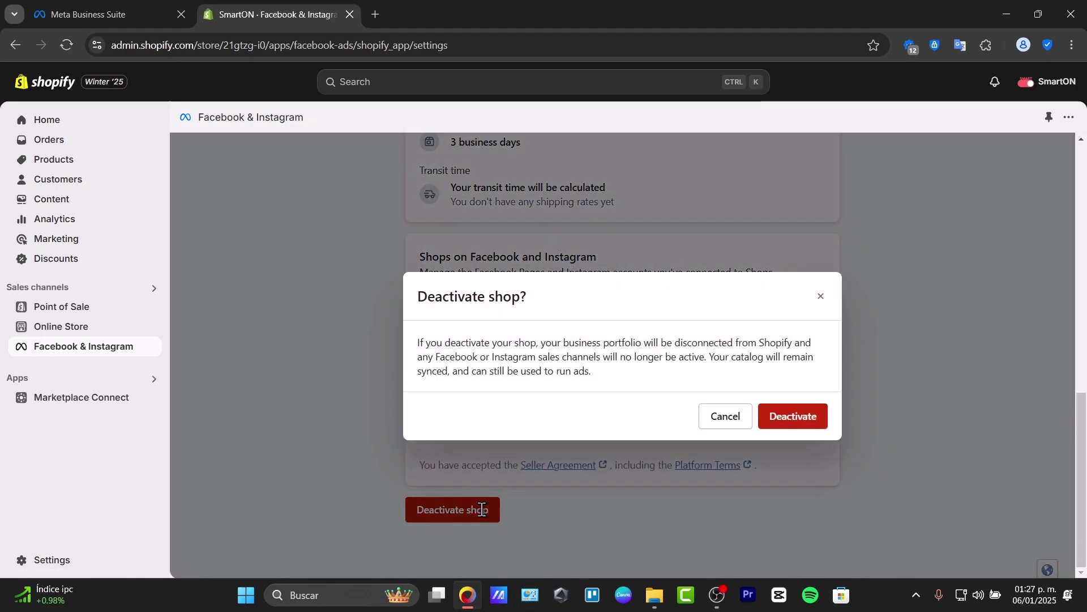
{"action": "left_click", "coordinate": [795, 429]}
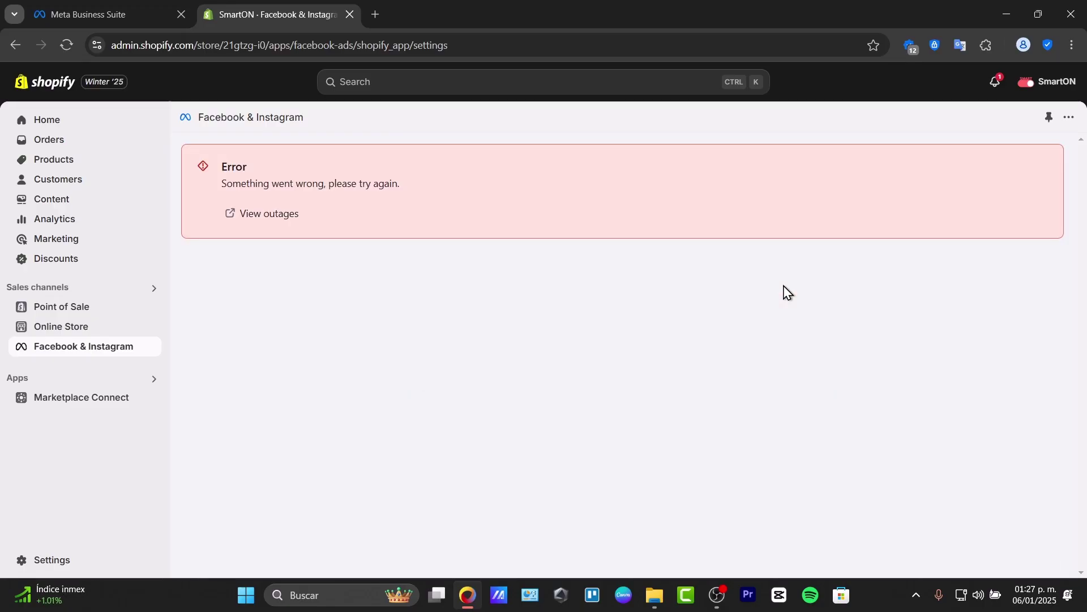
{"action": "left_click", "coordinate": [131, 347]}
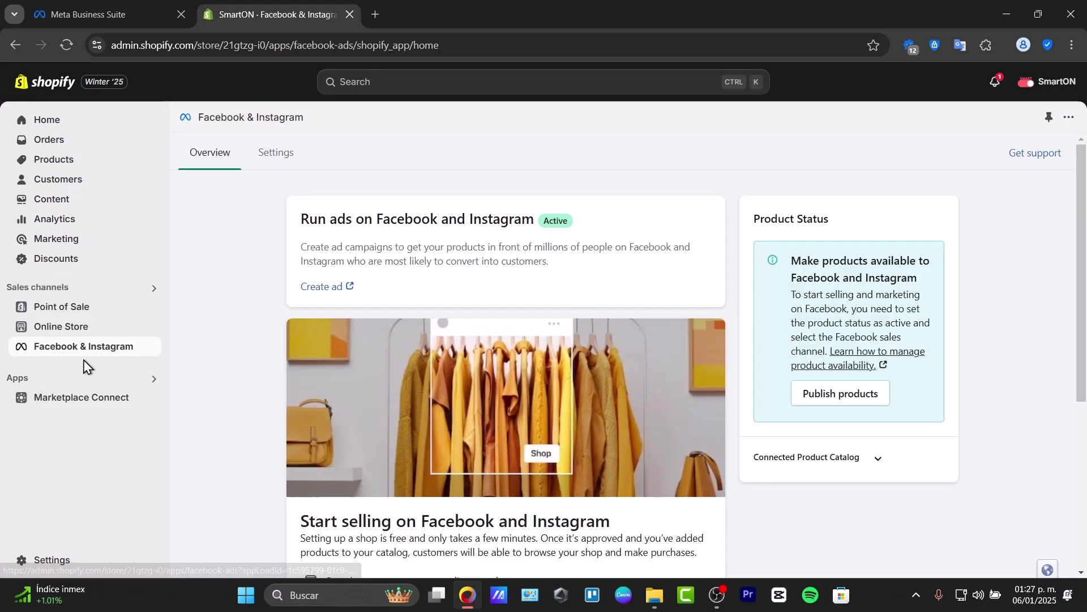
Step: Start the Facebook & Instagram shop setup after briefly checking the Meta Business Suite tab
{"action": "scroll", "coordinate": [660, 383], "scroll_direction": "down", "scroll_amount": 5}
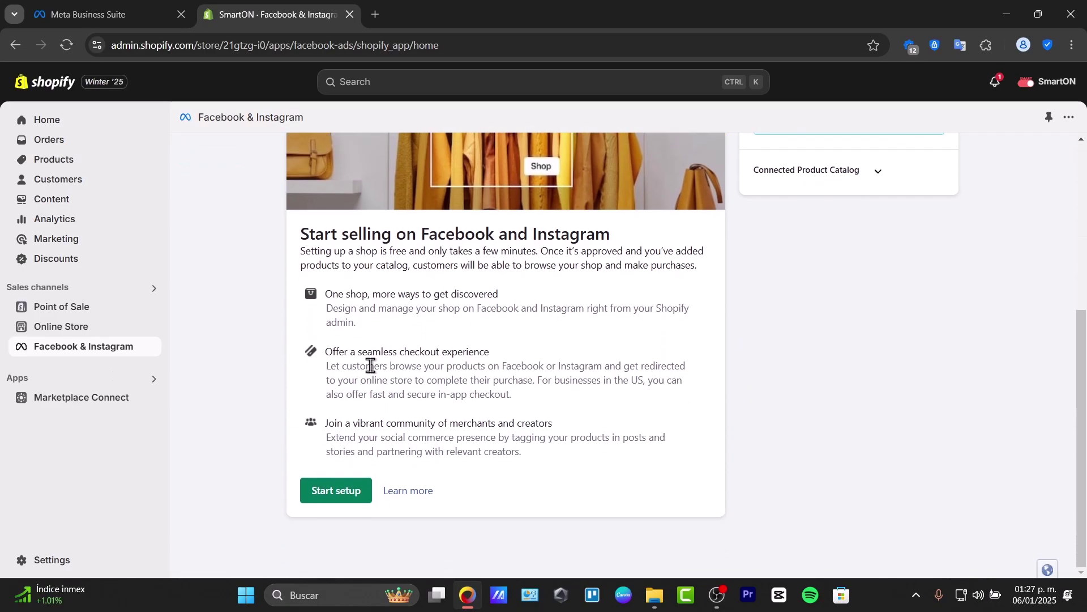
{"action": "left_click_drag", "start_coordinate": [438, 235], "coordinate": [628, 242]}
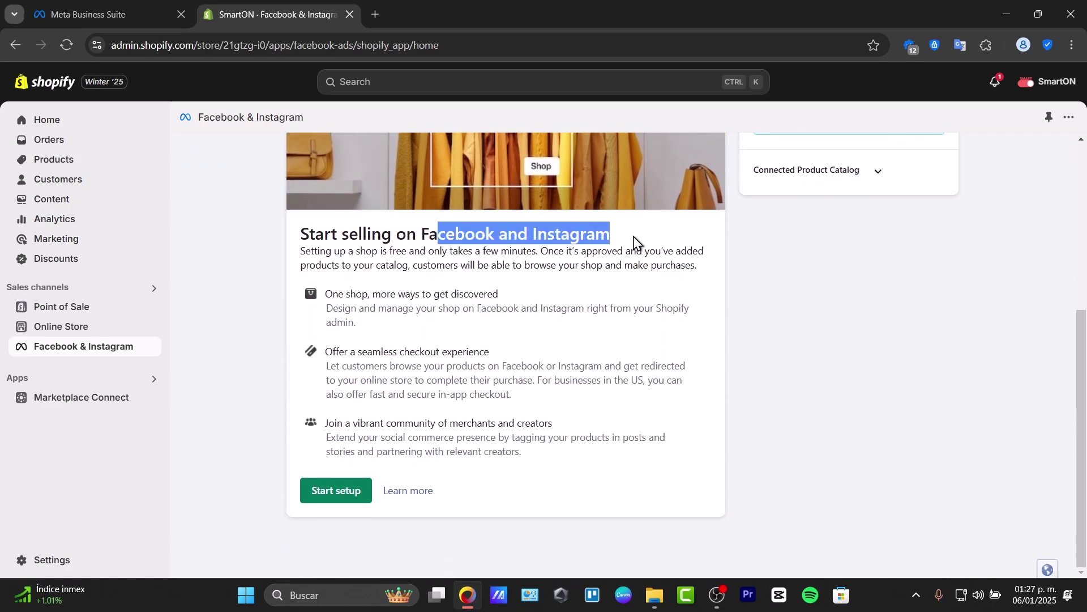
{"action": "left_click", "coordinate": [47, 1]}
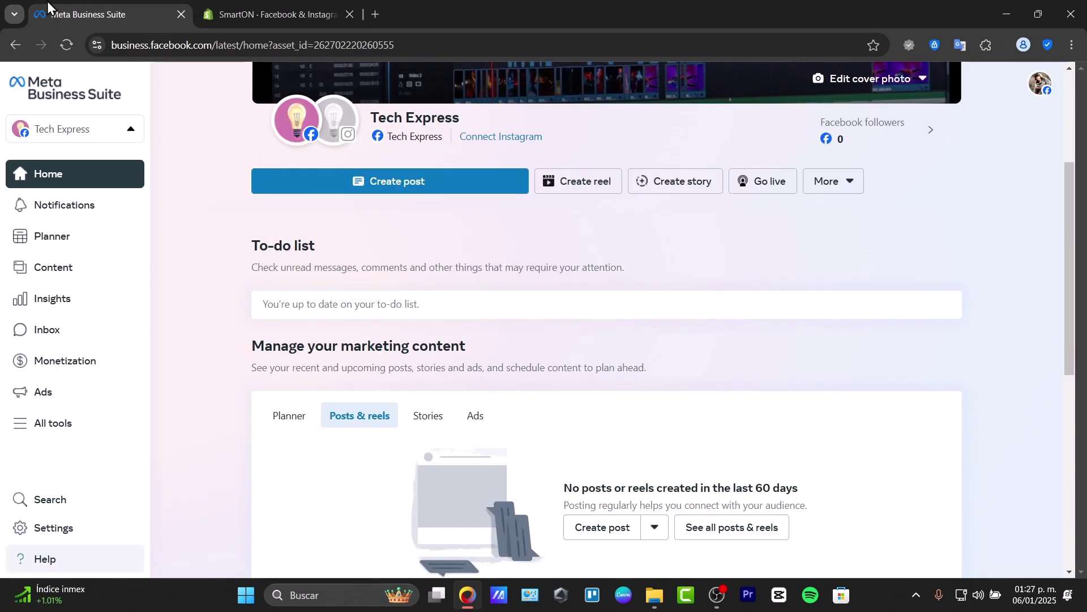
{"action": "key", "text": "ctrl+Tab"}
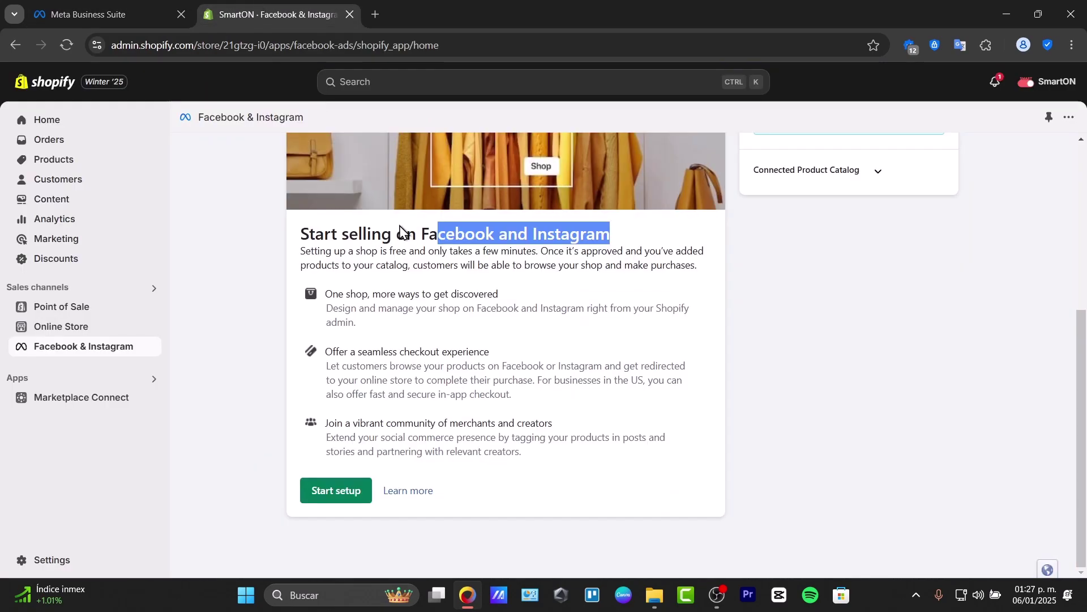
{"action": "left_click", "coordinate": [359, 497]}
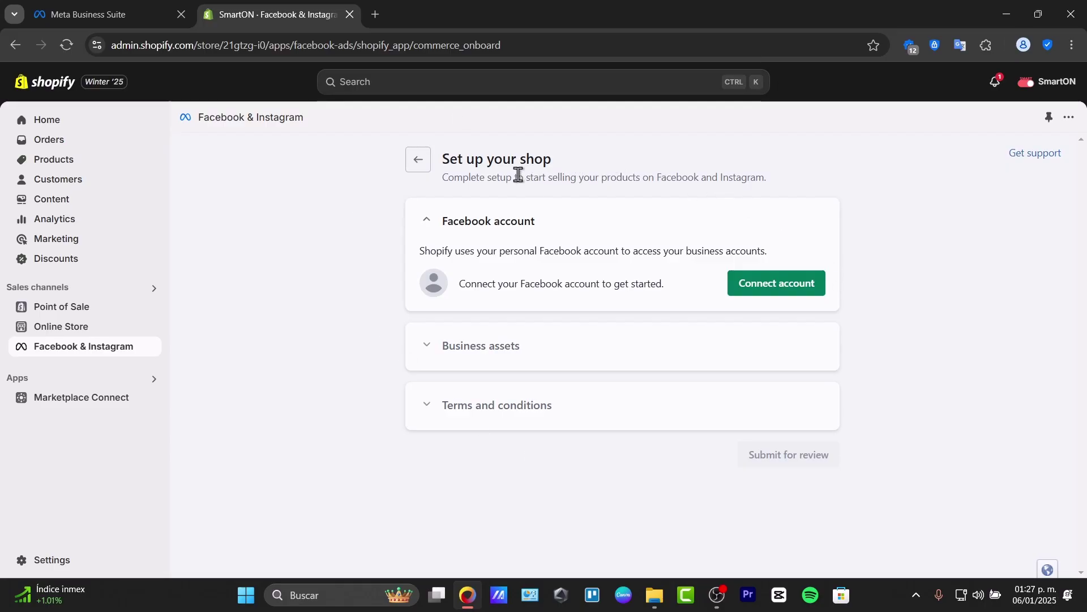
Step: Review the setup page subtitle and briefly check the store's alerts list
{"action": "left_click_drag", "start_coordinate": [518, 175], "coordinate": [813, 196]}
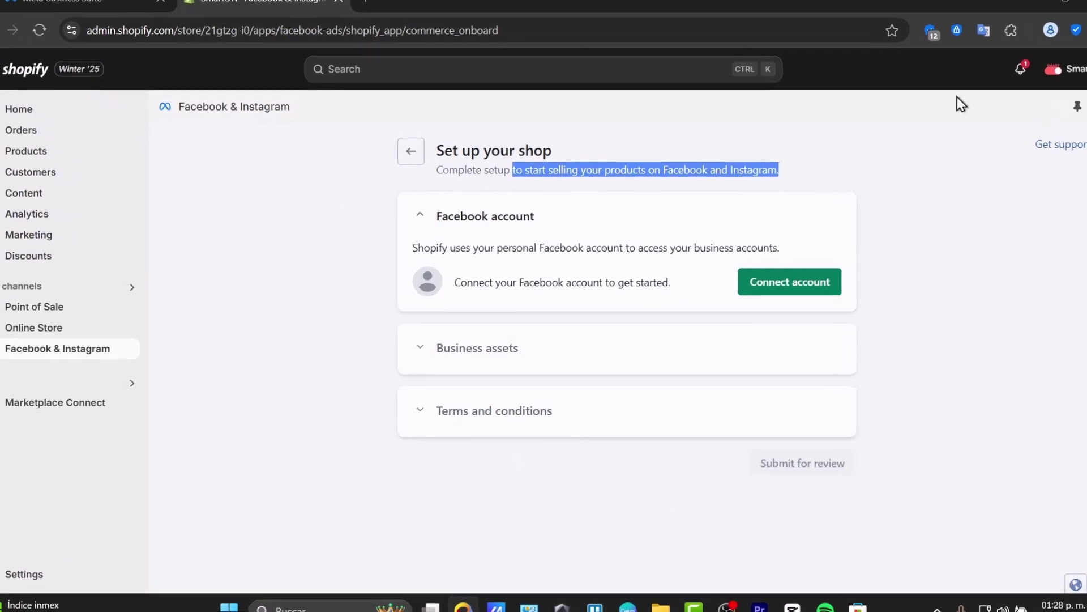
{"action": "left_click", "coordinate": [998, 80]}
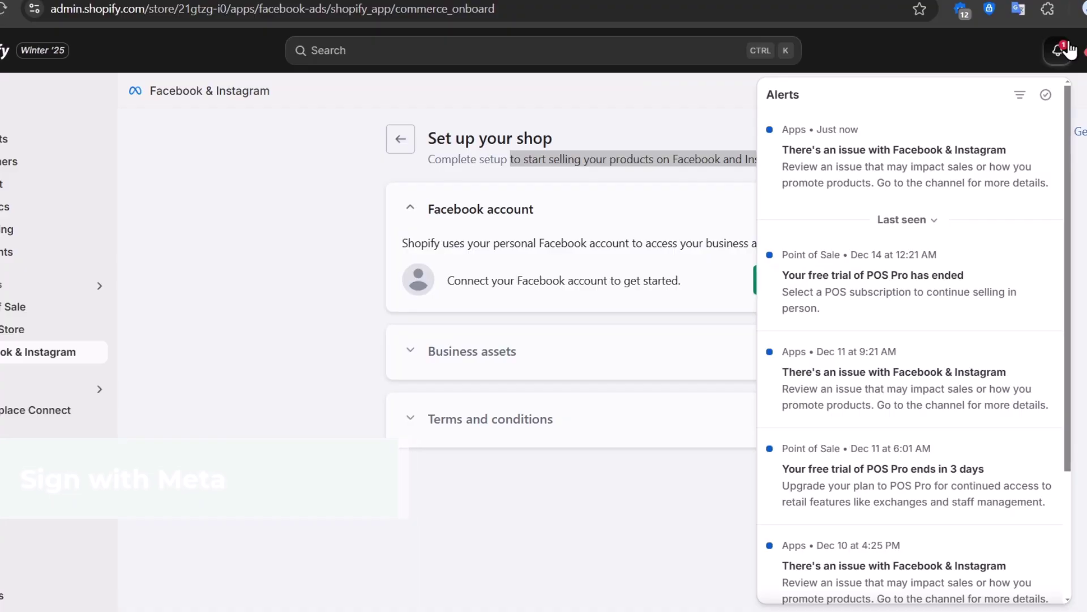
{"action": "left_click", "coordinate": [1058, 50]}
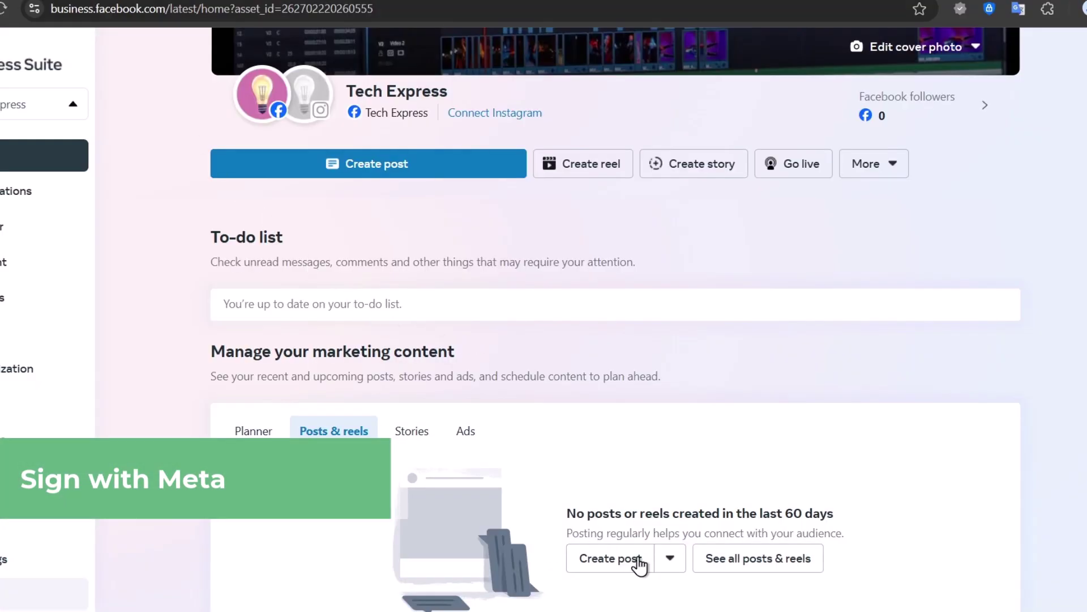
{"action": "mouse_move", "coordinate": [327, 97]}
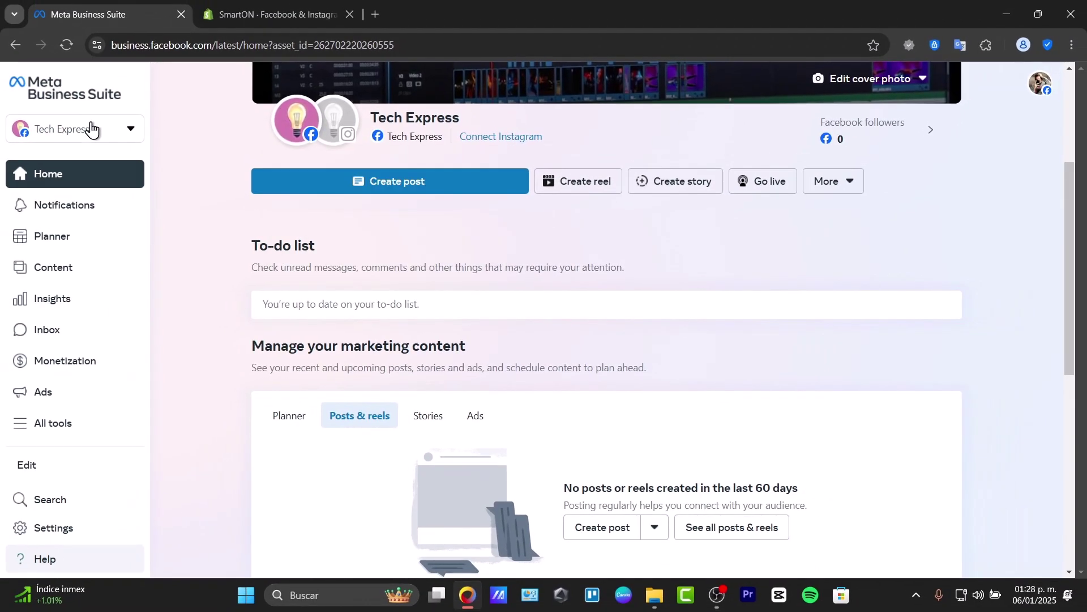
{"action": "left_click", "coordinate": [91, 129]}
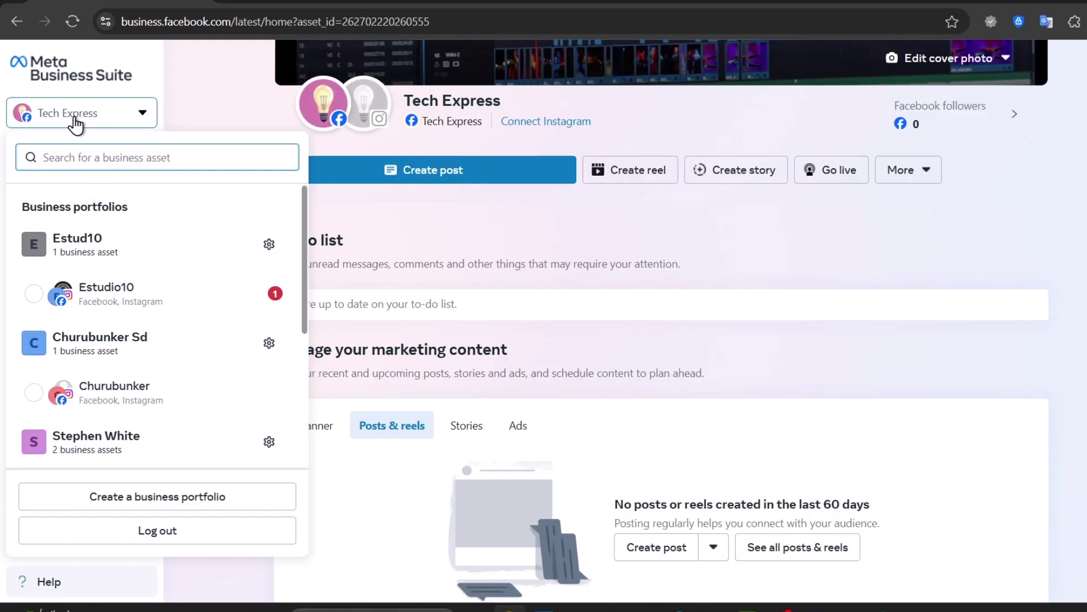
{"action": "left_click", "coordinate": [204, 496]}
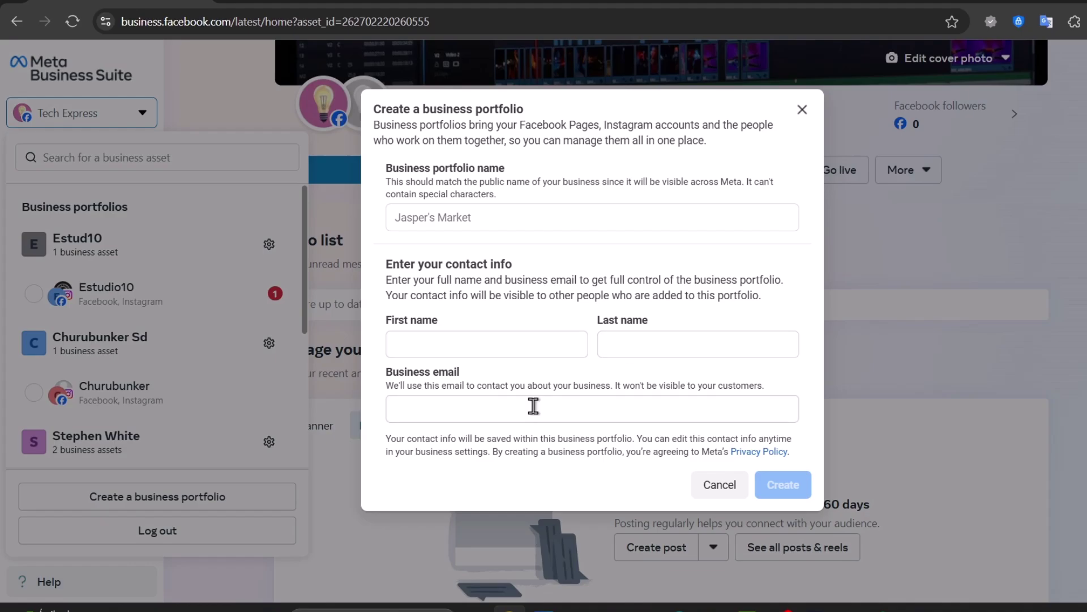
{"action": "left_click", "coordinate": [720, 484]}
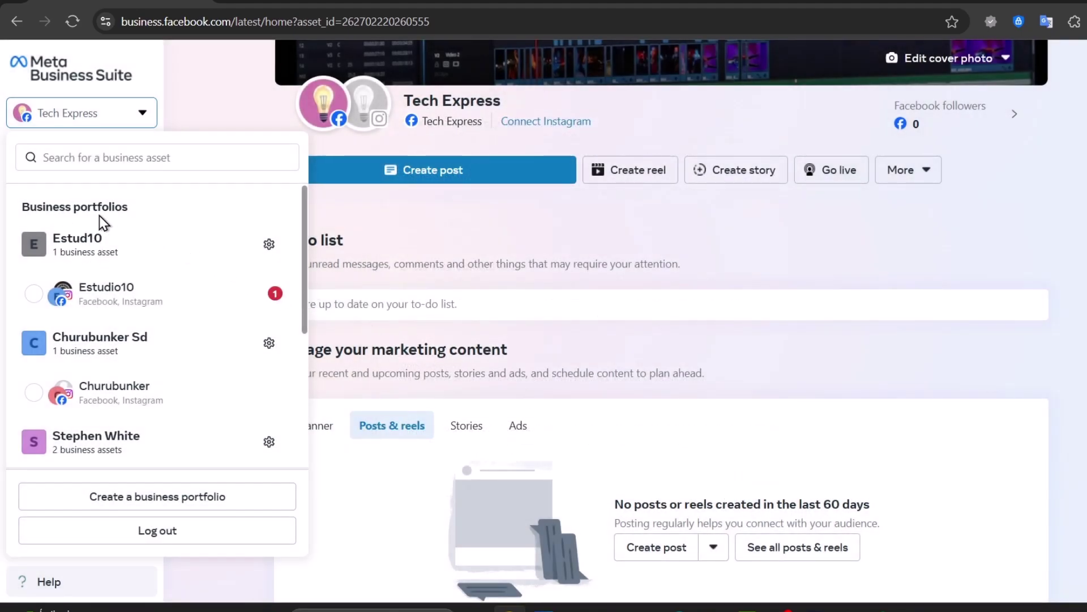
{"action": "scroll", "coordinate": [139, 352], "scroll_direction": "down", "scroll_amount": 5}
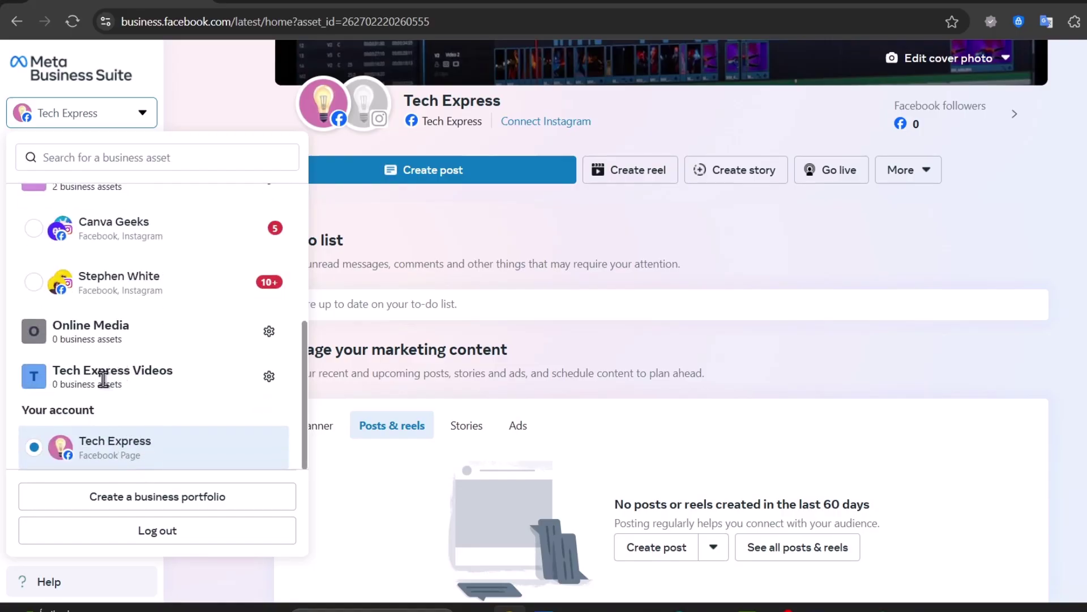
{"action": "left_click", "coordinate": [476, 220]}
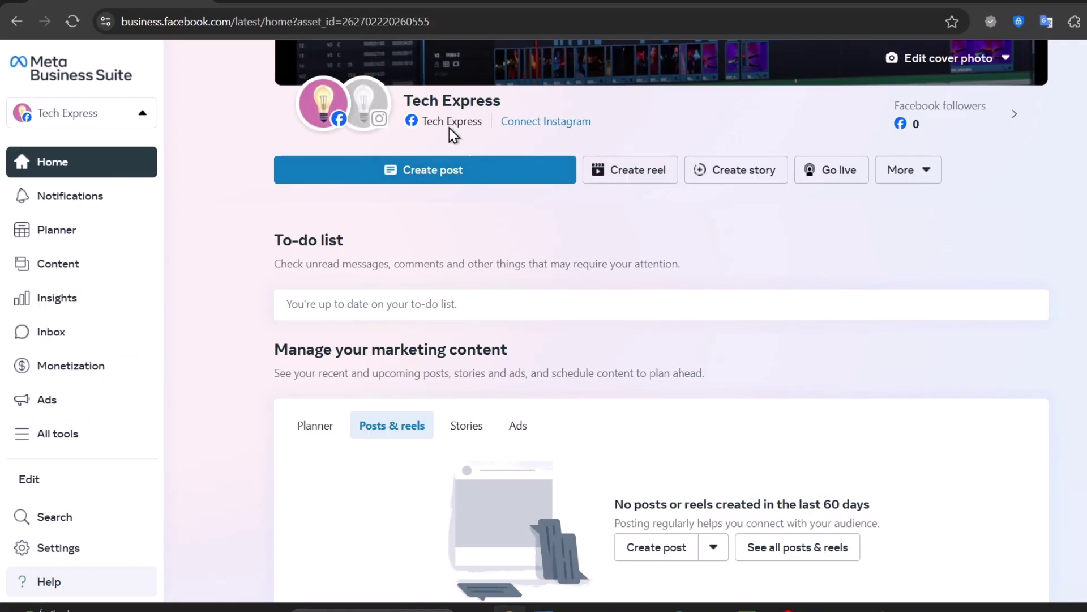
Step: Begin linking an existing Instagram account to Tech Express, then switch the portfolio to Estudio10
{"action": "mouse_move", "coordinate": [407, 121]}
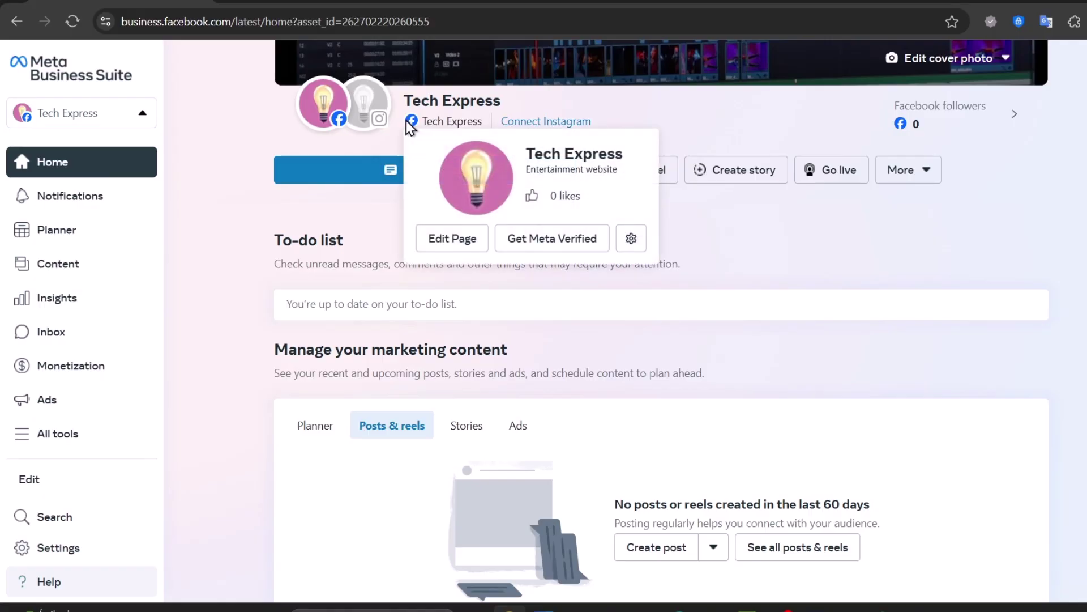
{"action": "left_click", "coordinate": [538, 121]}
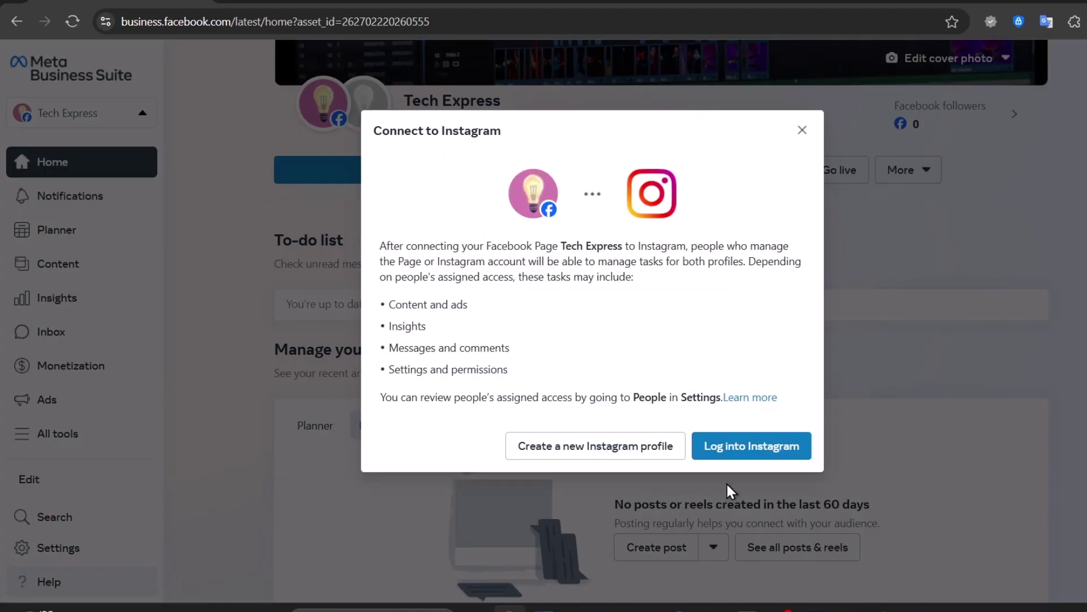
{"action": "left_click", "coordinate": [781, 452]}
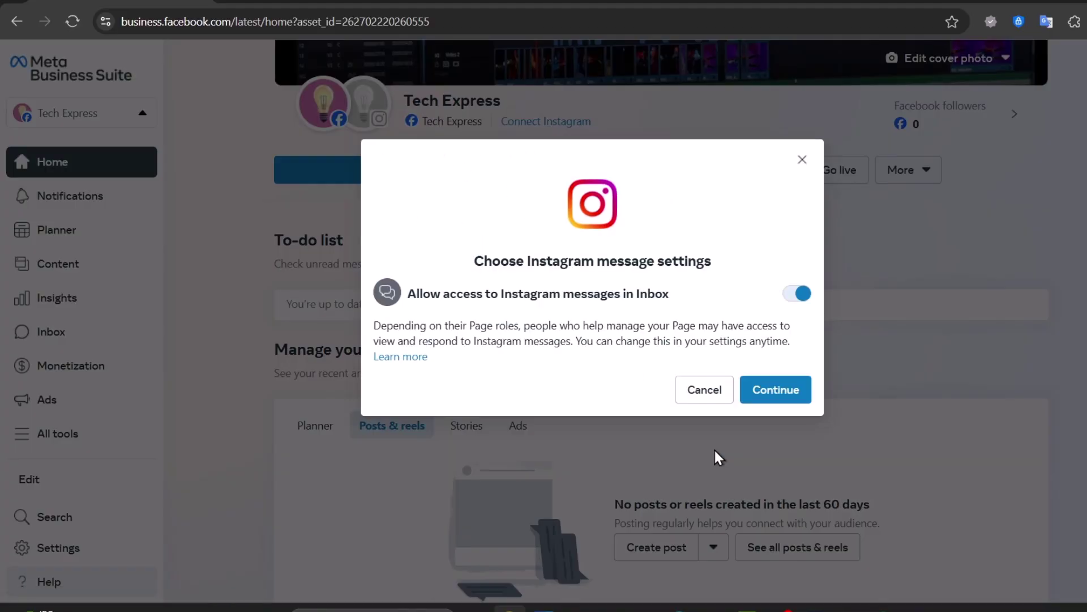
{"action": "left_click", "coordinate": [790, 391]}
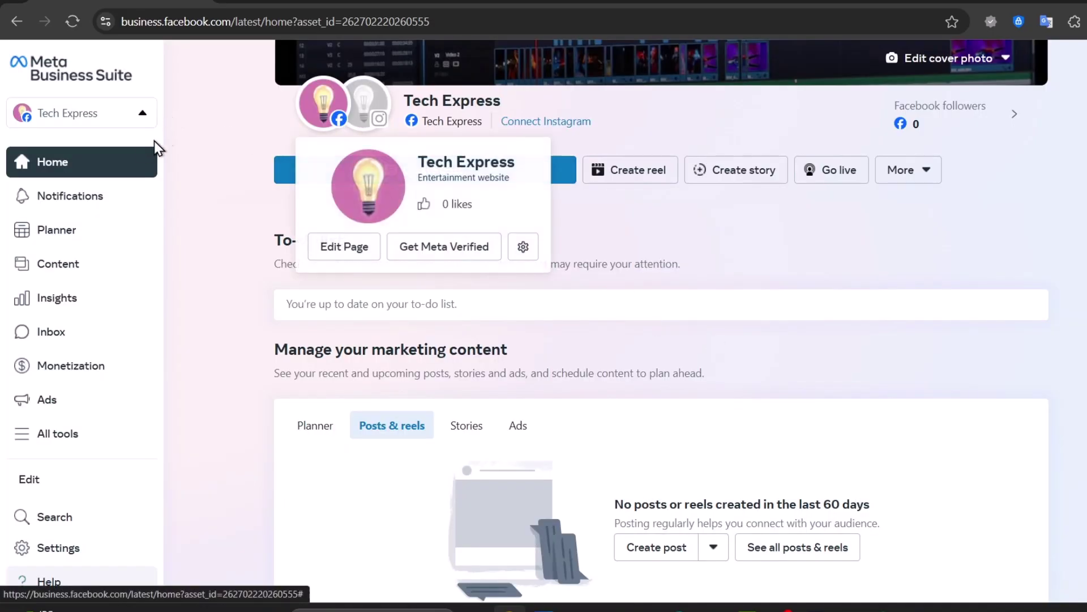
{"action": "left_click", "coordinate": [91, 119]}
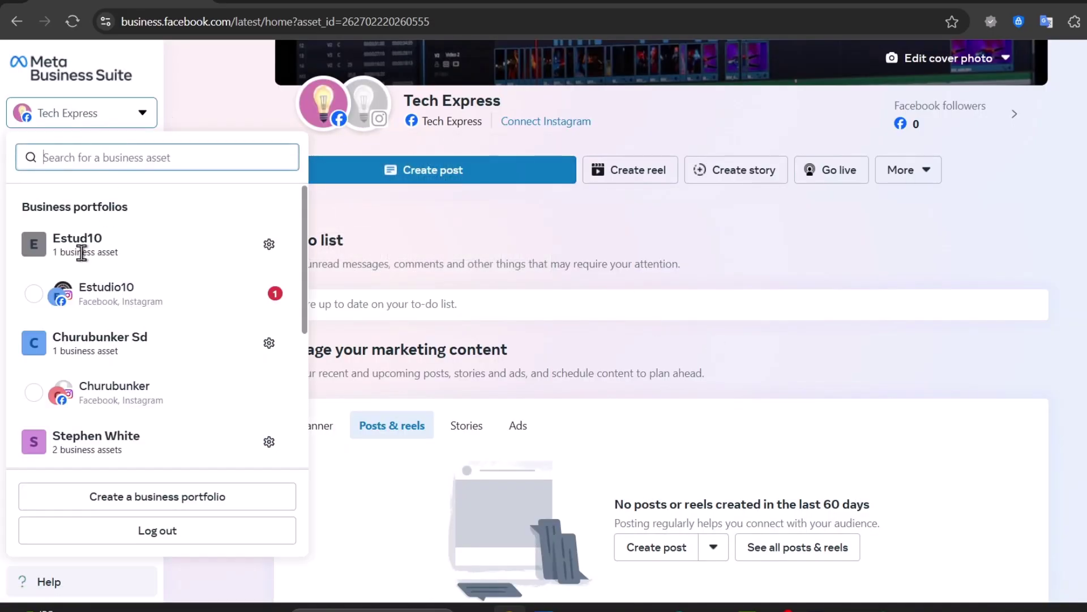
{"action": "left_click", "coordinate": [80, 287]}
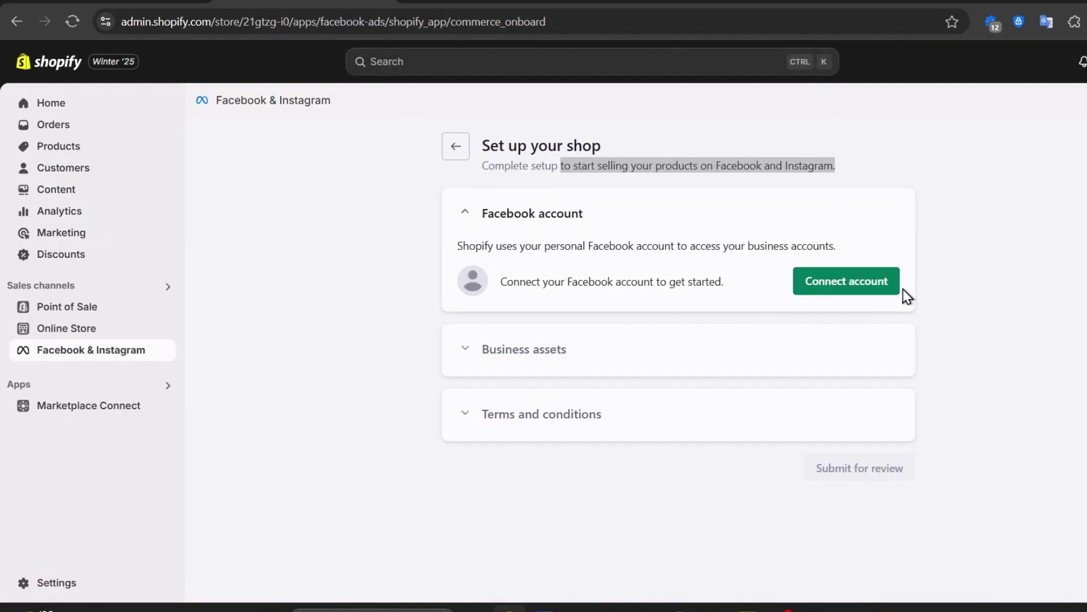
Step: Connect the Facebook account through the popup and review the listed Estudio10 business assets
{"action": "left_click", "coordinate": [888, 291]}
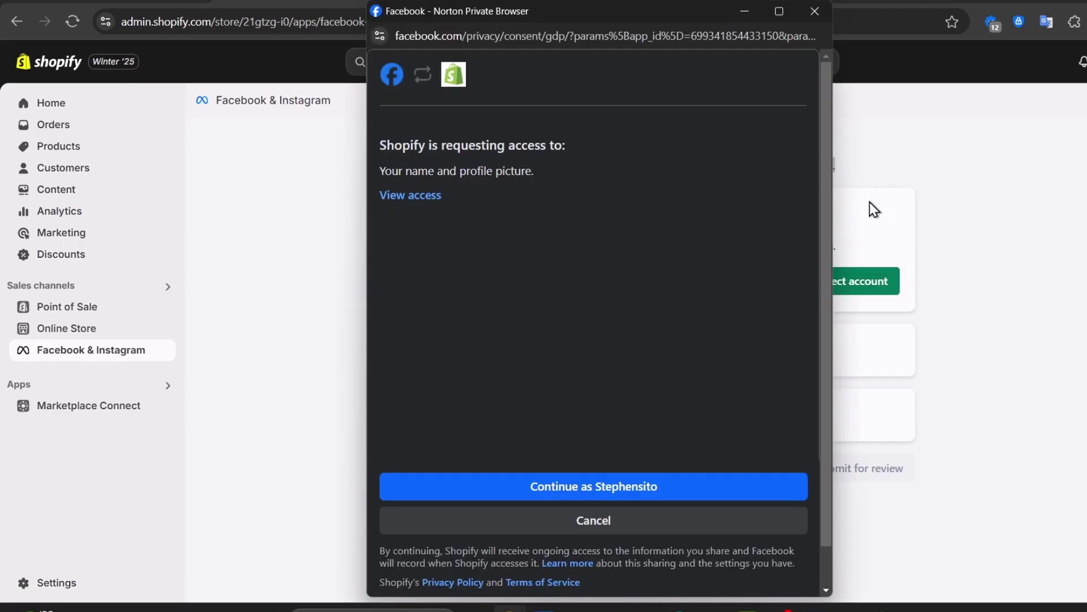
{"action": "left_click", "coordinate": [612, 485]}
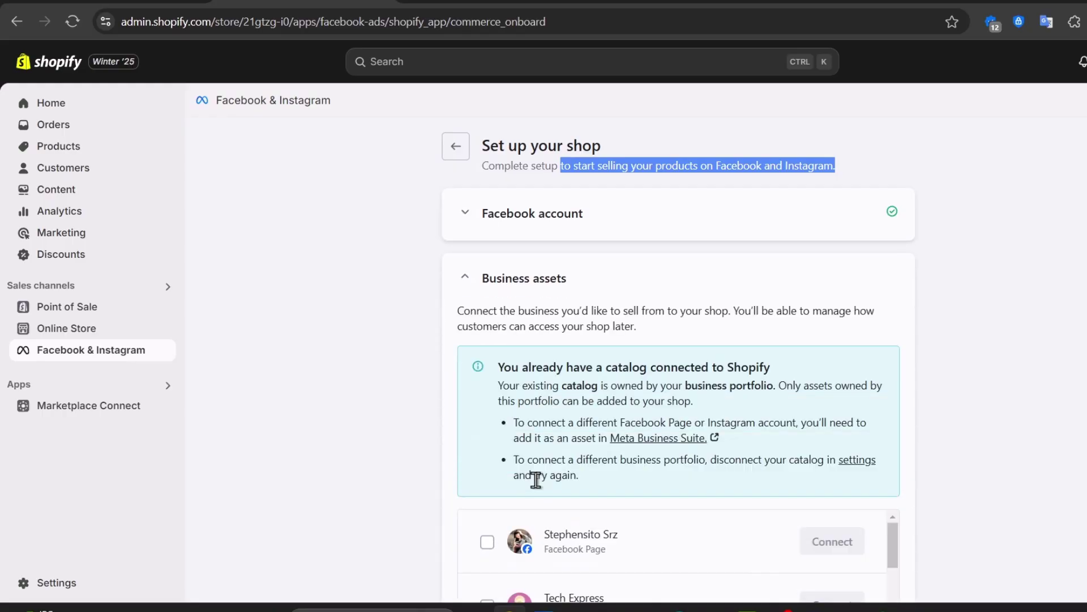
{"action": "scroll", "coordinate": [537, 476], "scroll_direction": "down", "scroll_amount": 5}
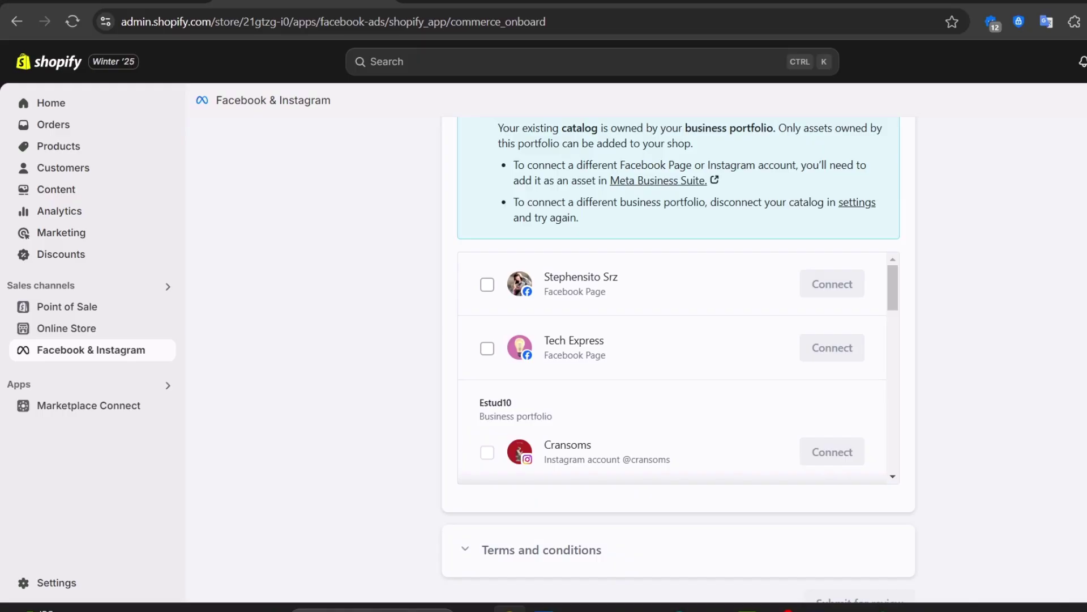
{"action": "scroll", "coordinate": [638, 362], "scroll_direction": "down", "scroll_amount": 1}
{"action": "scroll", "coordinate": [639, 361], "scroll_direction": "up", "scroll_amount": 1}
{"action": "left_click_drag", "start_coordinate": [894, 297], "coordinate": [976, 316]}
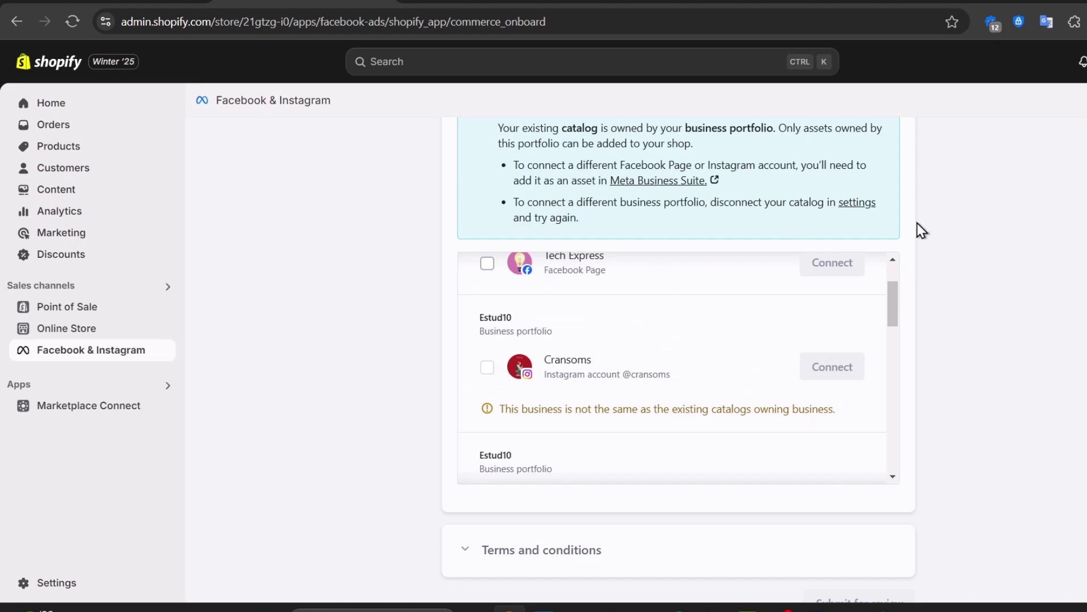
Step: Connect the Tech Express Facebook Page using the Tech Express Videos business portfolio
{"action": "left_click", "coordinate": [487, 265]}
{"action": "left_click", "coordinate": [822, 267]}
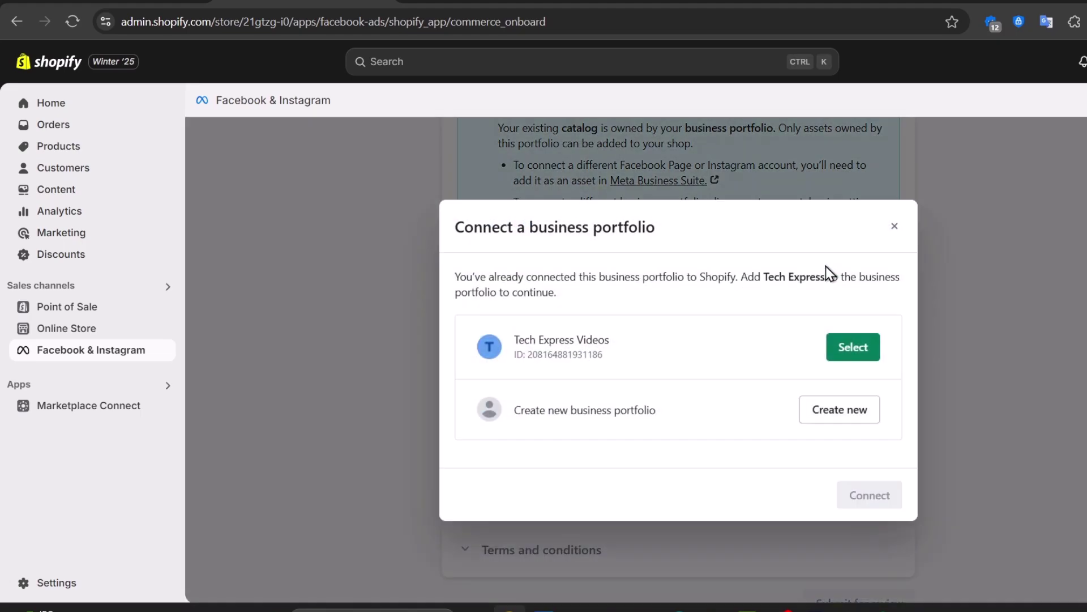
{"action": "left_click_drag", "start_coordinate": [590, 226], "coordinate": [725, 229]}
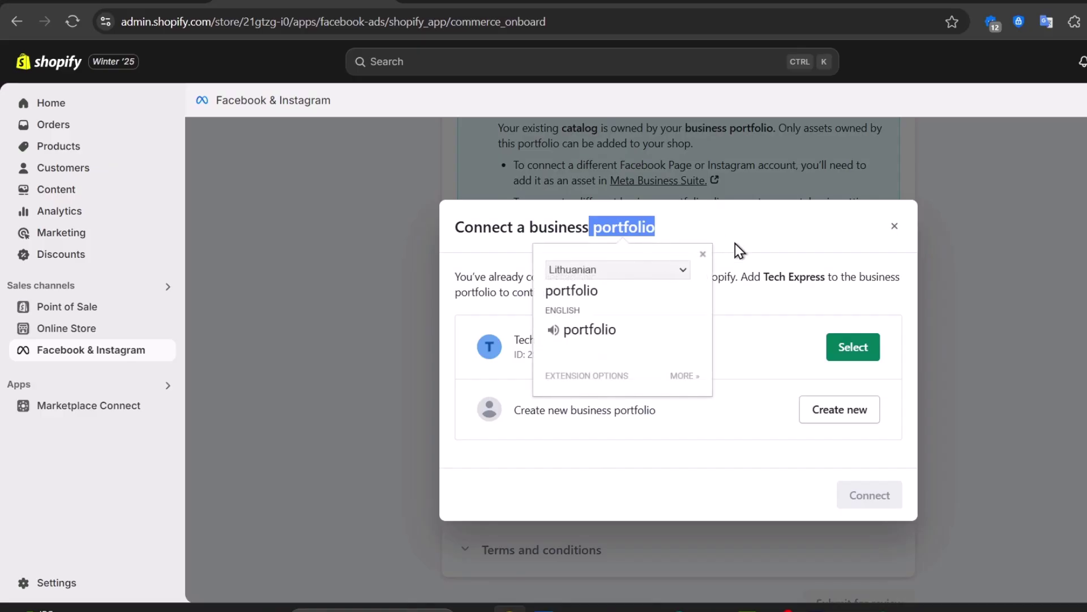
{"action": "left_click", "coordinate": [804, 348]}
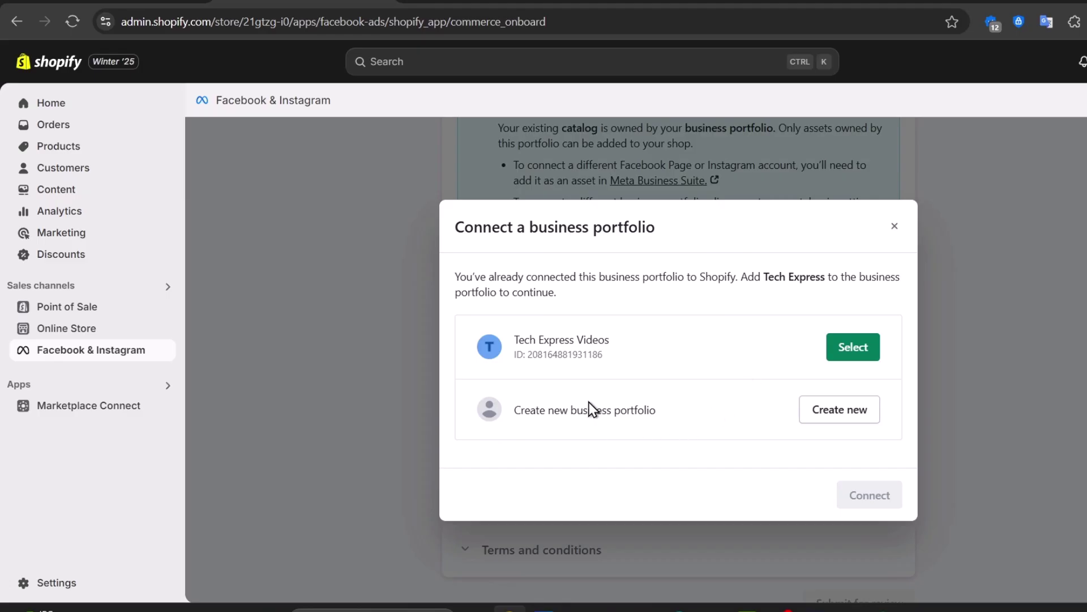
{"action": "left_click_drag", "start_coordinate": [589, 402], "coordinate": [647, 403]}
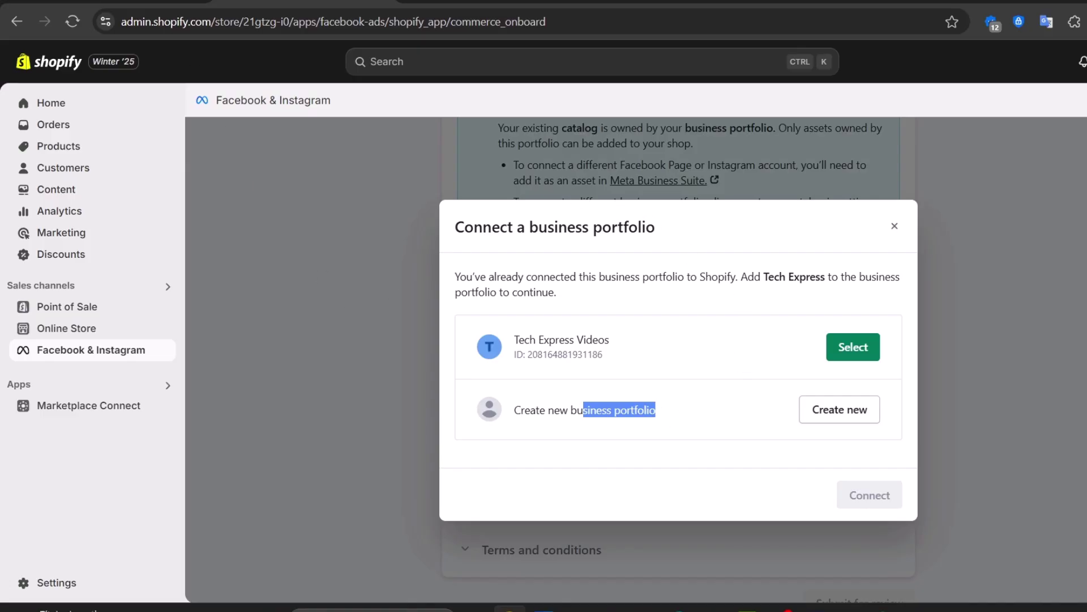
{"action": "left_click", "coordinate": [119, 2]}
{"action": "left_click", "coordinate": [306, 3]}
{"action": "left_click", "coordinate": [837, 355]}
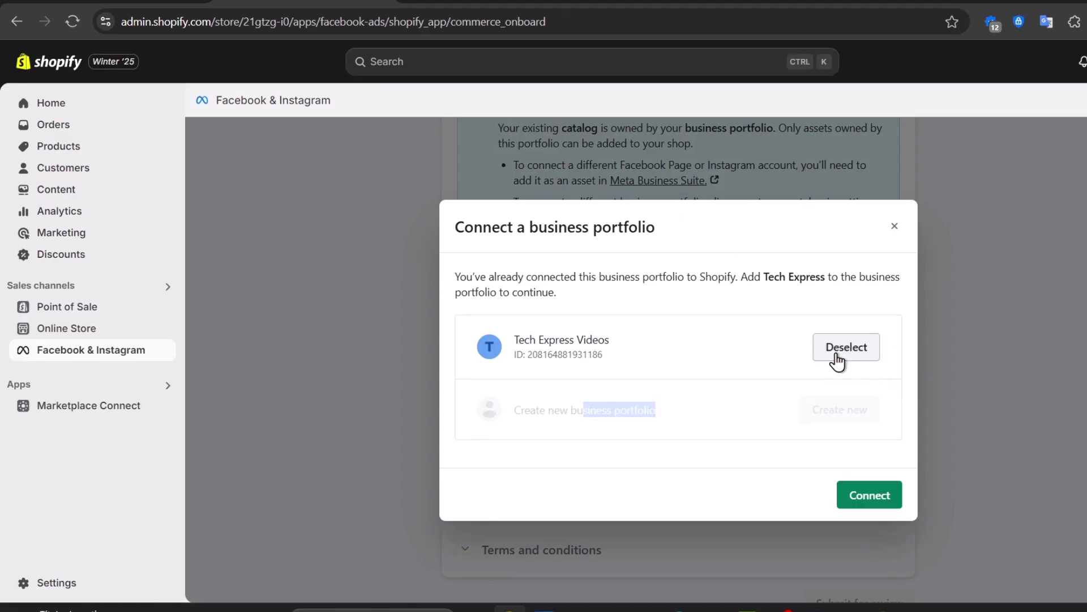
{"action": "left_click", "coordinate": [893, 499]}
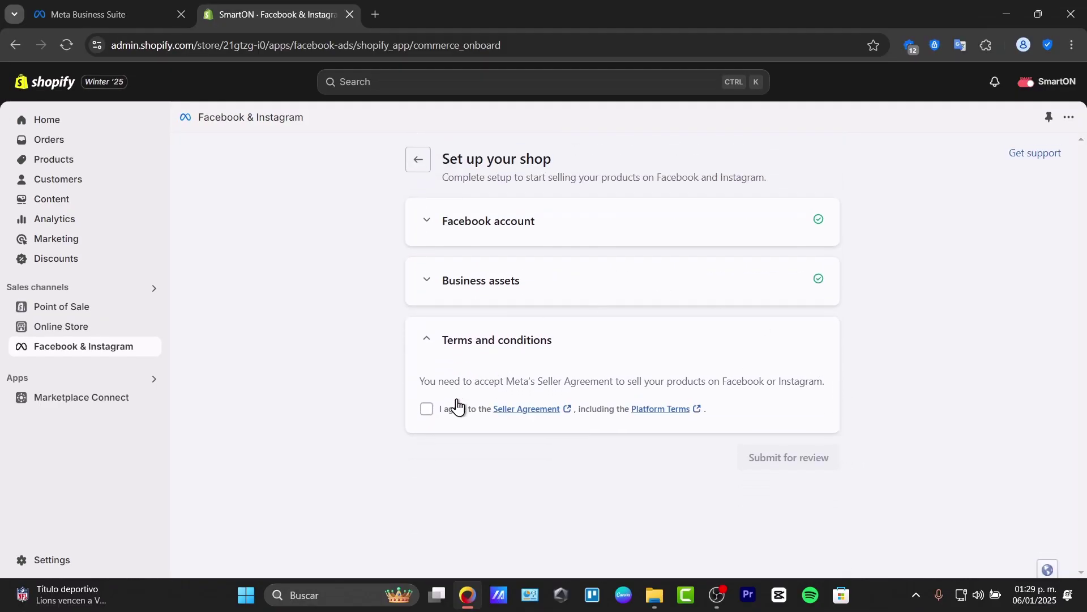
Step: Accept Meta's Seller Agreement and Platform Terms and submit the Facebook & Instagram shop for review
{"action": "left_click", "coordinate": [427, 408]}
{"action": "left_click", "coordinate": [759, 401]}
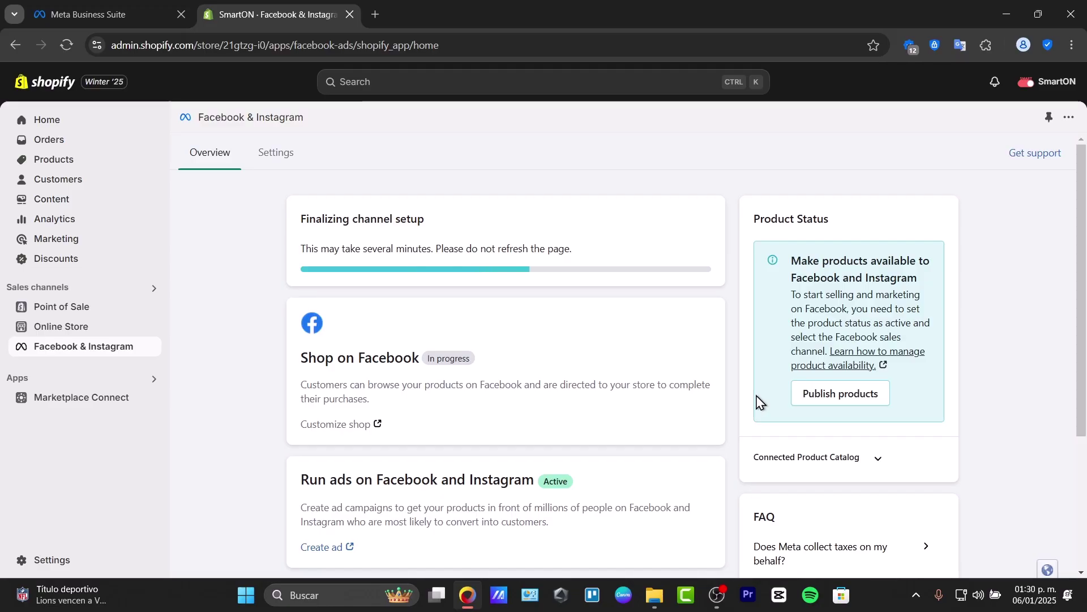
Step: Reload the Facebook & Instagram channel via Settings, Overview and the sidebar until the overview reappears
{"action": "scroll", "coordinate": [756, 402], "scroll_direction": "down", "scroll_amount": 3}
{"action": "scroll", "coordinate": [756, 397], "scroll_direction": "up", "scroll_amount": 4}
{"action": "left_click", "coordinate": [282, 160]}
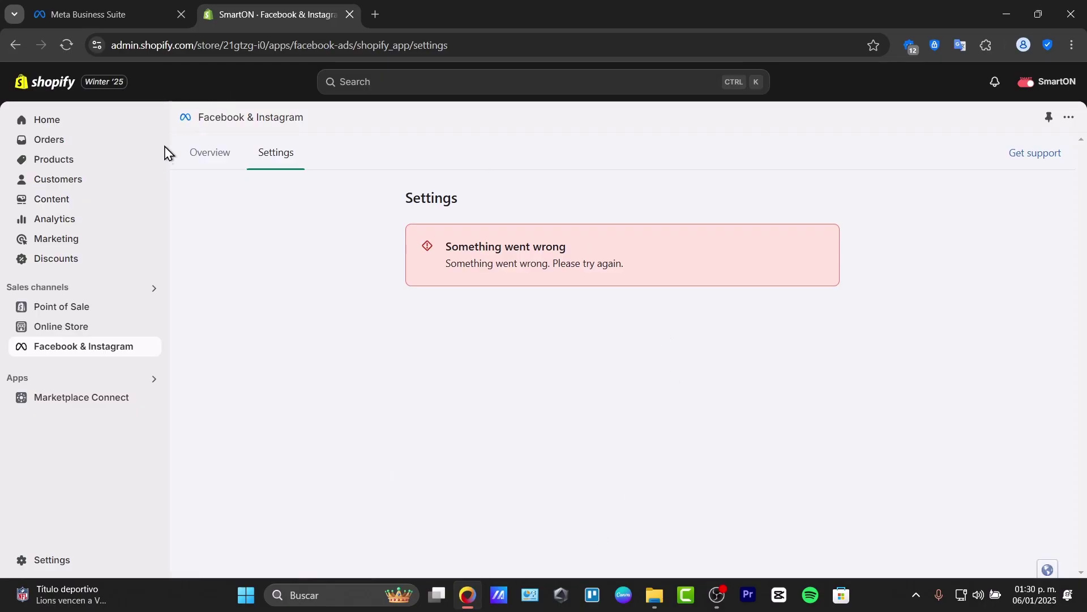
{"action": "left_click", "coordinate": [199, 165]}
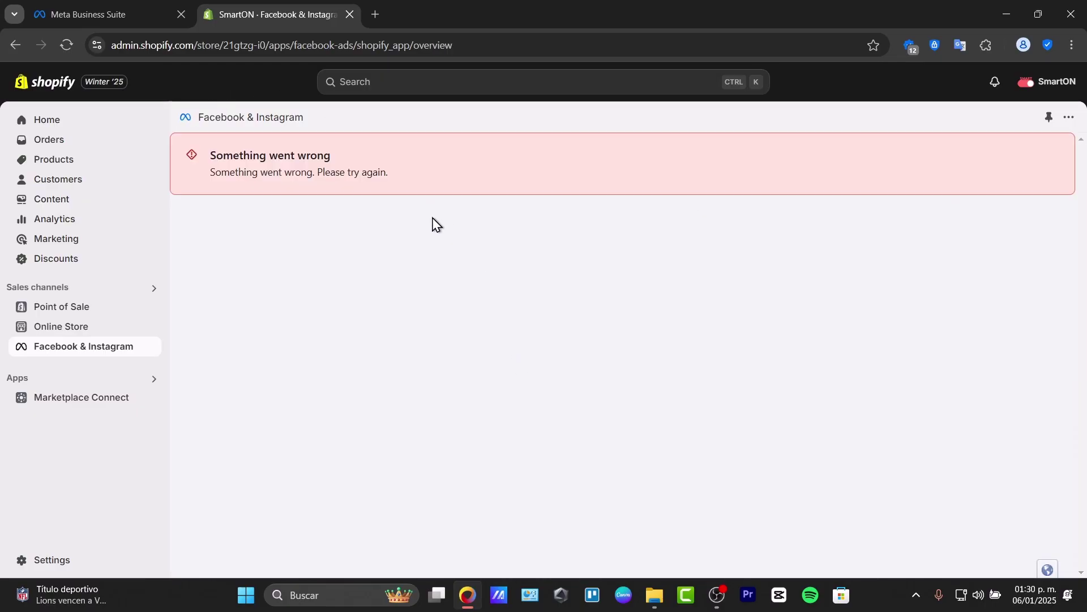
{"action": "left_click", "coordinate": [124, 358]}
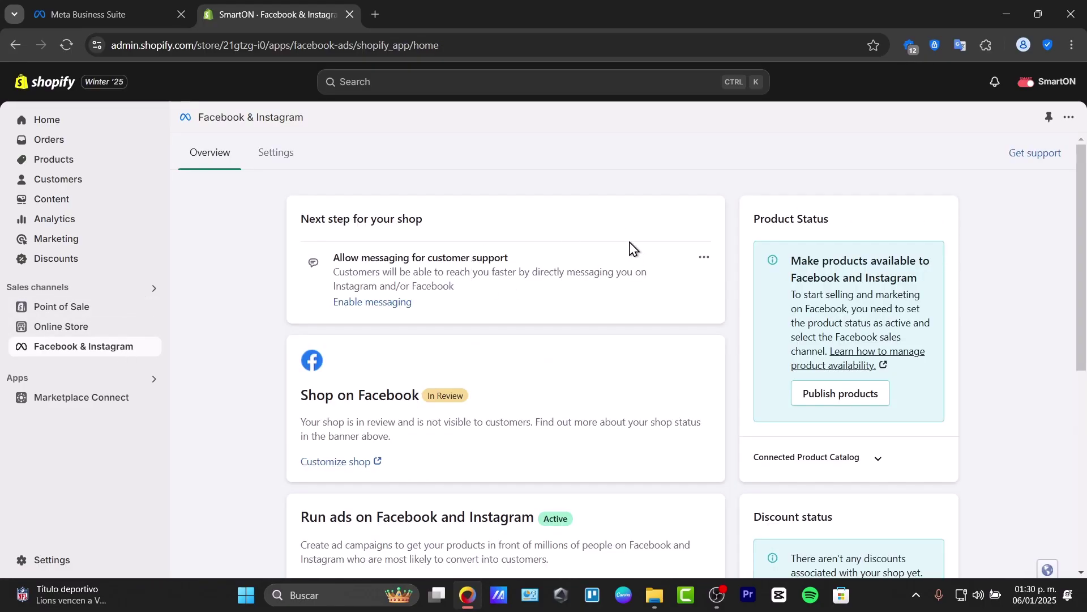
{"action": "scroll", "coordinate": [632, 292], "scroll_direction": "down", "scroll_amount": 4}
{"action": "scroll", "coordinate": [635, 295], "scroll_direction": "up", "scroll_amount": 4}
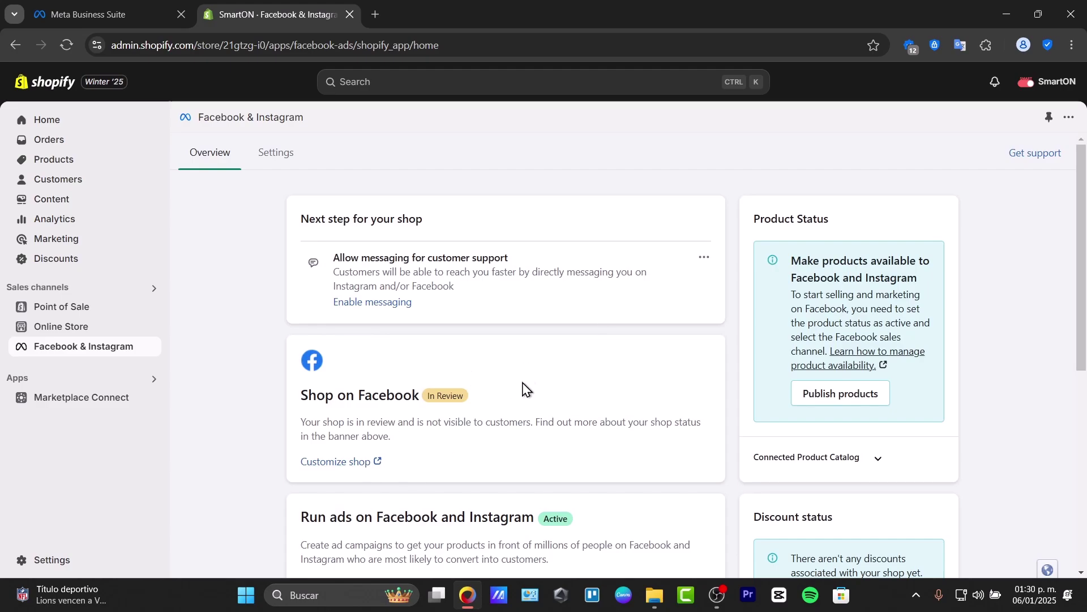
{"action": "scroll", "coordinate": [623, 414], "scroll_direction": "down", "scroll_amount": 4}
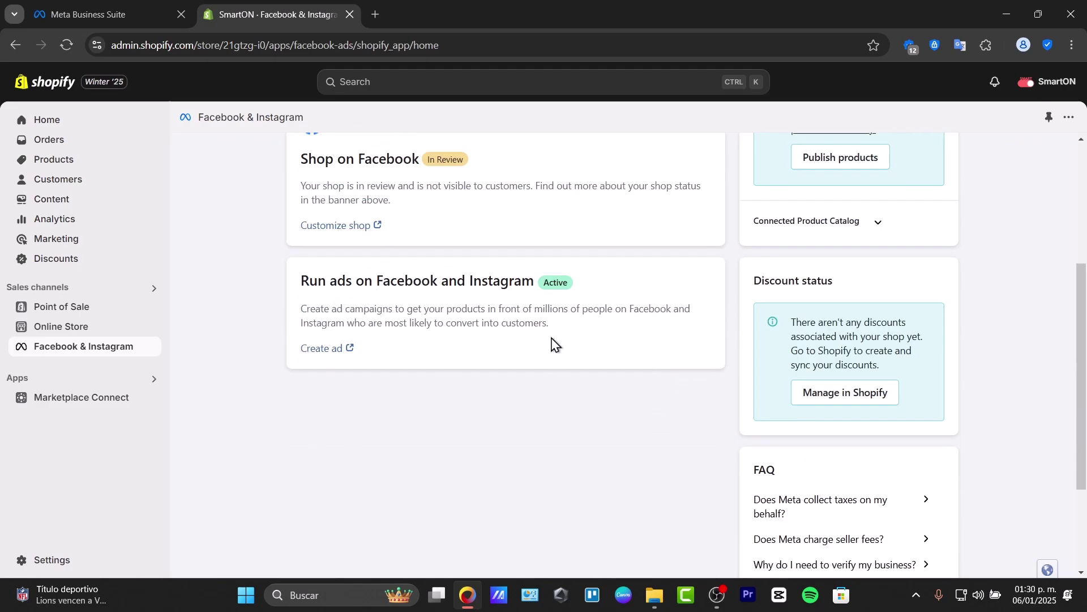
{"action": "scroll", "coordinate": [668, 385], "scroll_direction": "up", "scroll_amount": 2}
Step: From channel Settings, use Connect under Shops on Facebook and Instagram and approve Shopify's Facebook access
{"action": "scroll", "coordinate": [668, 385], "scroll_direction": "up", "scroll_amount": 2}
{"action": "left_click", "coordinate": [278, 153]}
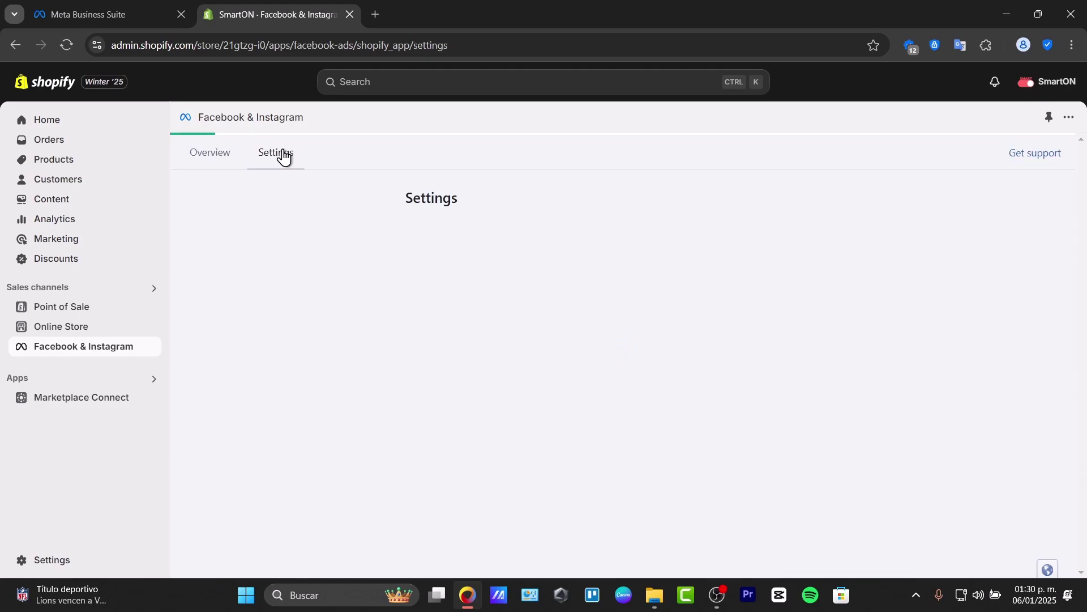
{"action": "scroll", "coordinate": [697, 311], "scroll_direction": "down", "scroll_amount": 4}
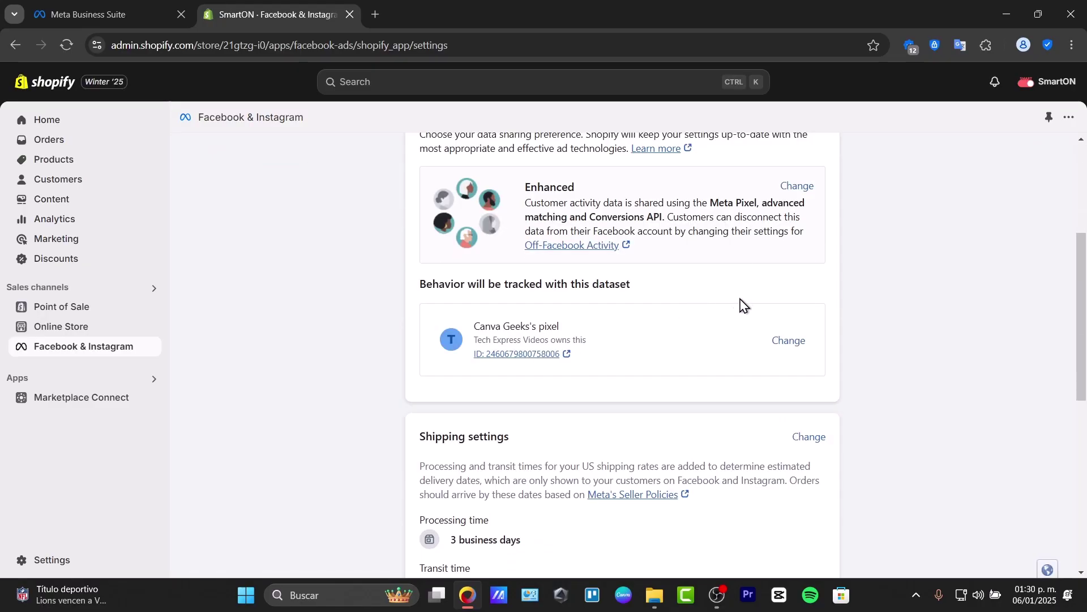
{"action": "left_click_drag", "start_coordinate": [475, 283], "coordinate": [655, 335]}
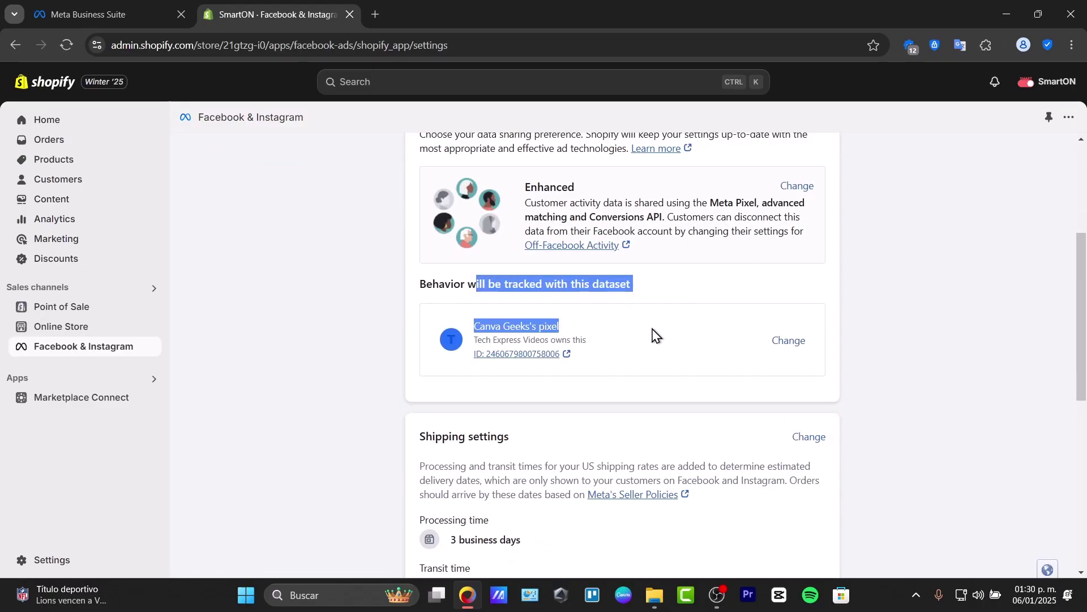
{"action": "scroll", "coordinate": [659, 362], "scroll_direction": "down", "scroll_amount": 4}
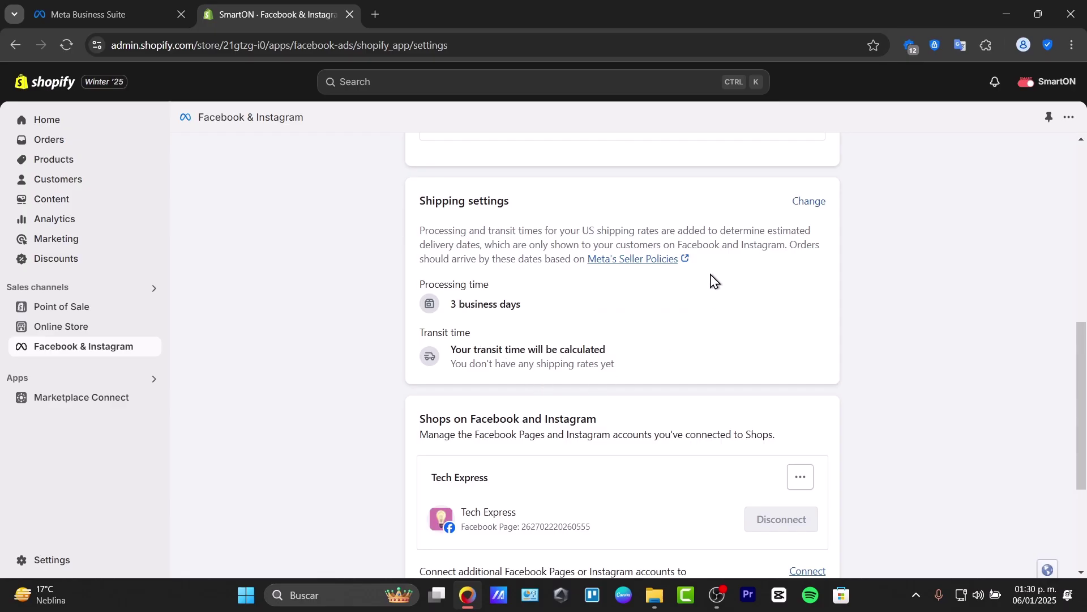
{"action": "scroll", "coordinate": [711, 279], "scroll_direction": "down", "scroll_amount": 3}
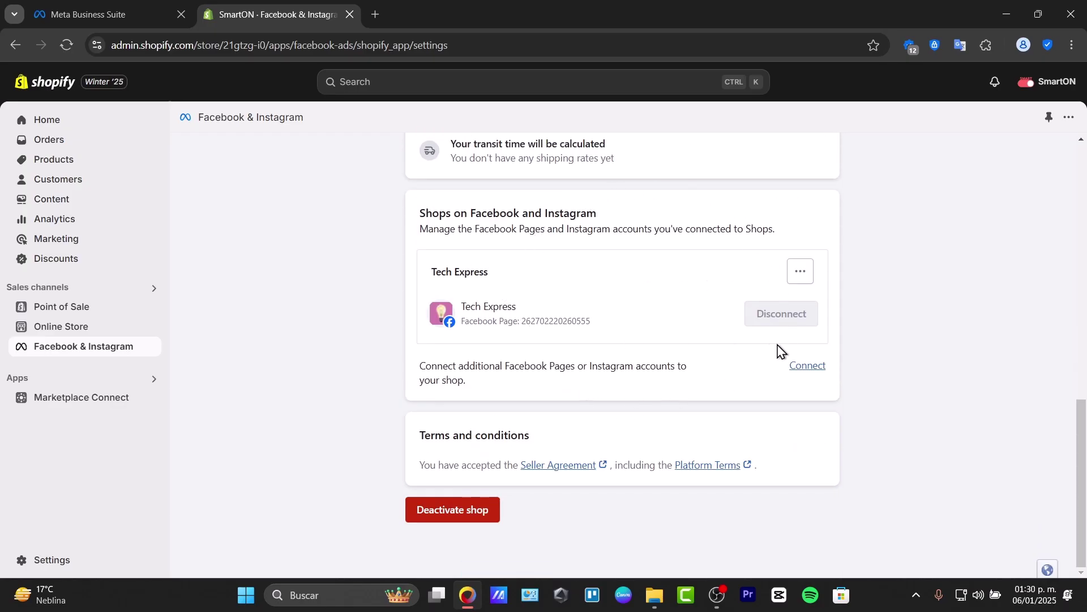
{"action": "left_click", "coordinate": [799, 367]}
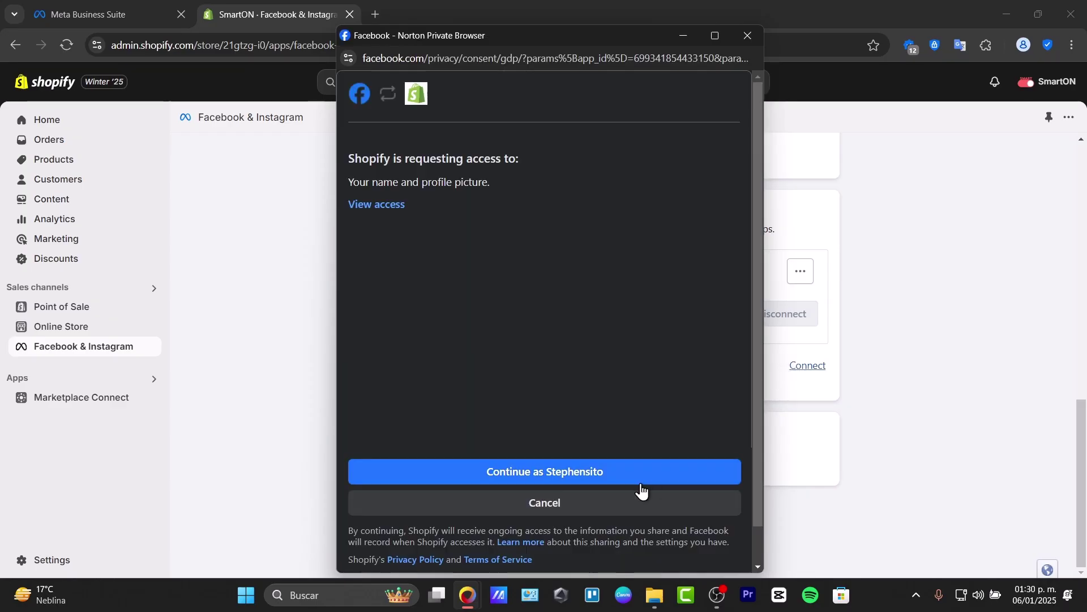
{"action": "left_click", "coordinate": [642, 482]}
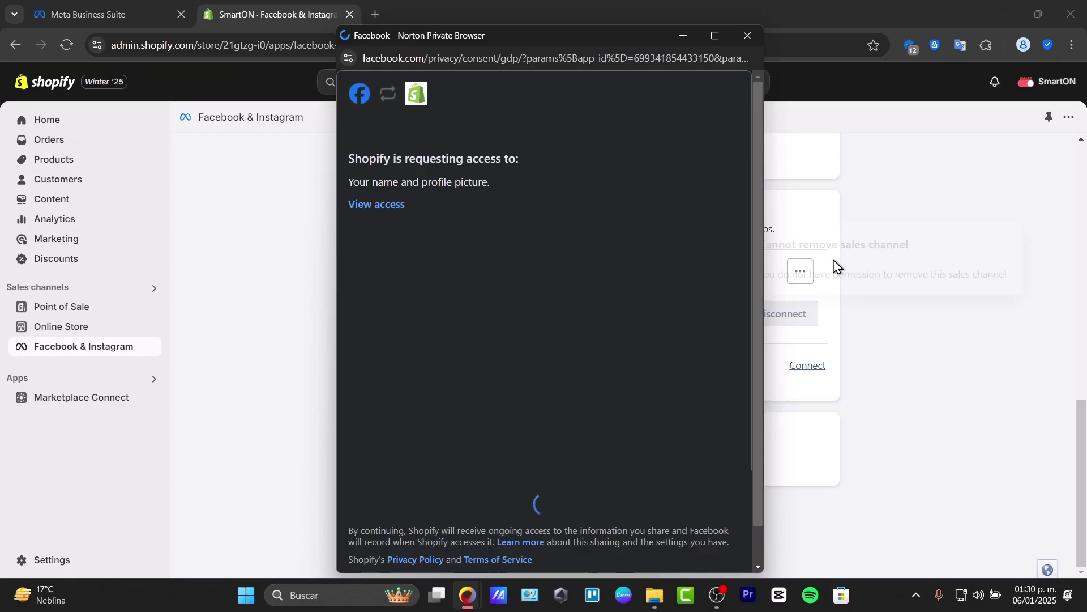